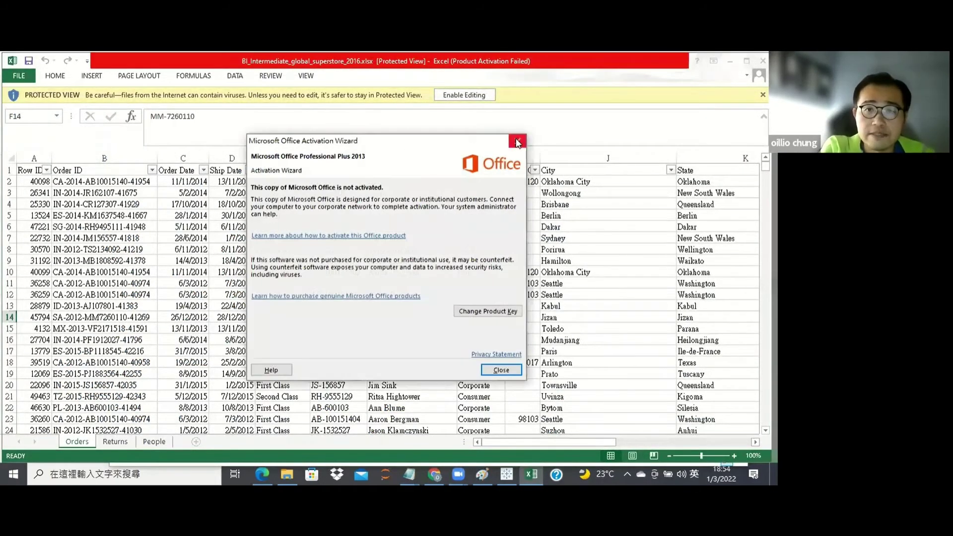
Dismiss the Office activation notice and glance through the workbook's Returns, People and Orders sheets
{"action": "left_click", "coordinate": [517, 142]}
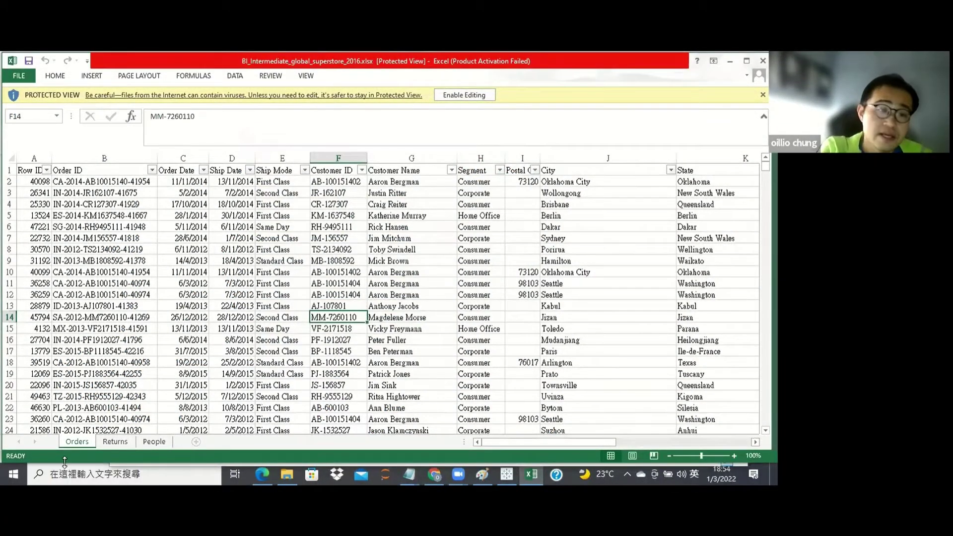
{"action": "left_click", "coordinate": [118, 445]}
{"action": "left_click", "coordinate": [152, 445]}
{"action": "left_click", "coordinate": [75, 443]}
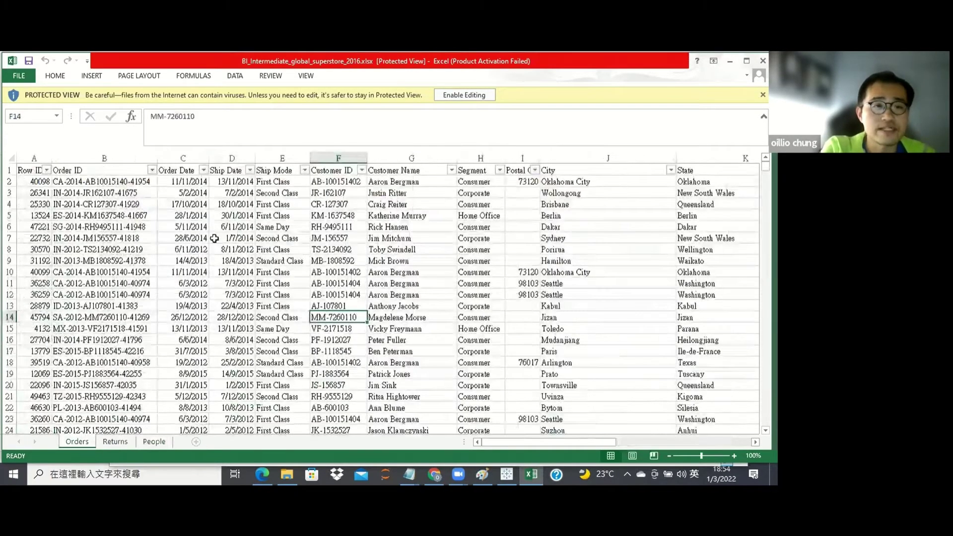
Examine the Orders sheet's columns, including Ship Date, Customer Name, Market and the sales fields
{"action": "left_click", "coordinate": [232, 181]}
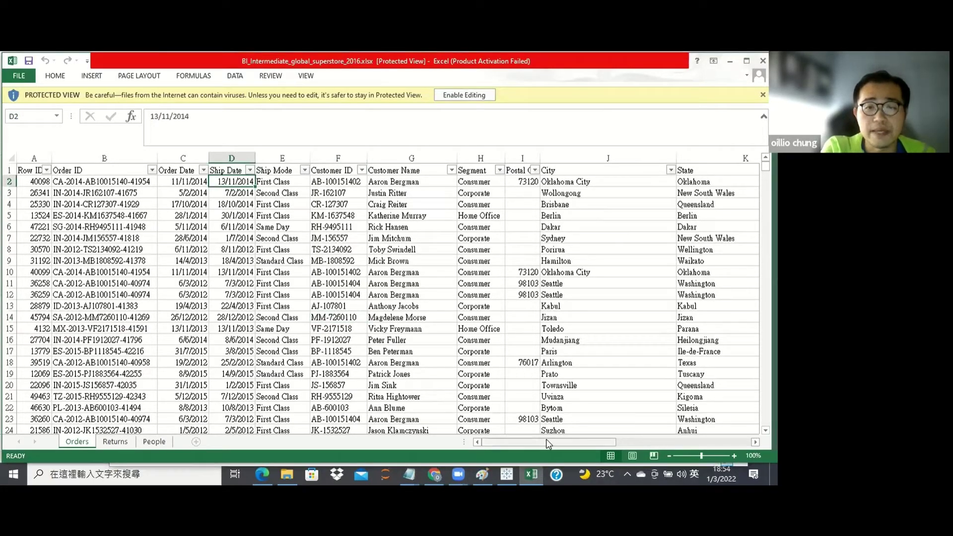
{"action": "scroll", "coordinate": [550, 443], "scroll_direction": "right", "scroll_amount": 1}
{"action": "left_click", "coordinate": [375, 170]}
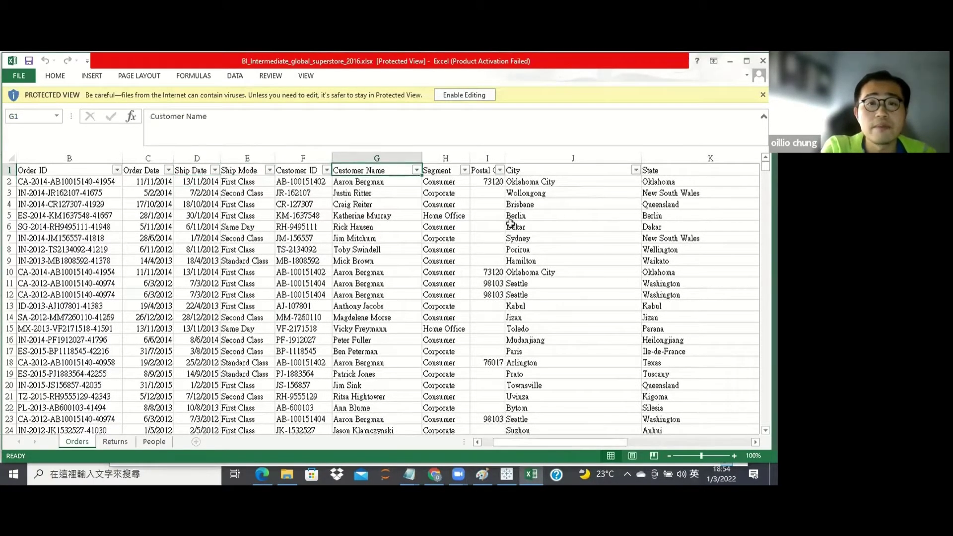
{"action": "scroll", "coordinate": [554, 422], "scroll_direction": "right", "scroll_amount": 5}
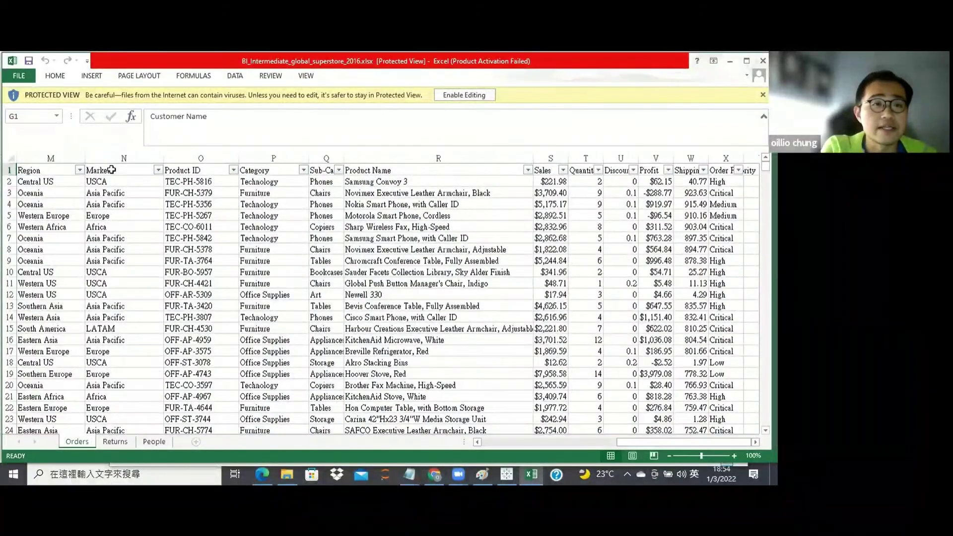
{"action": "left_click", "coordinate": [132, 172]}
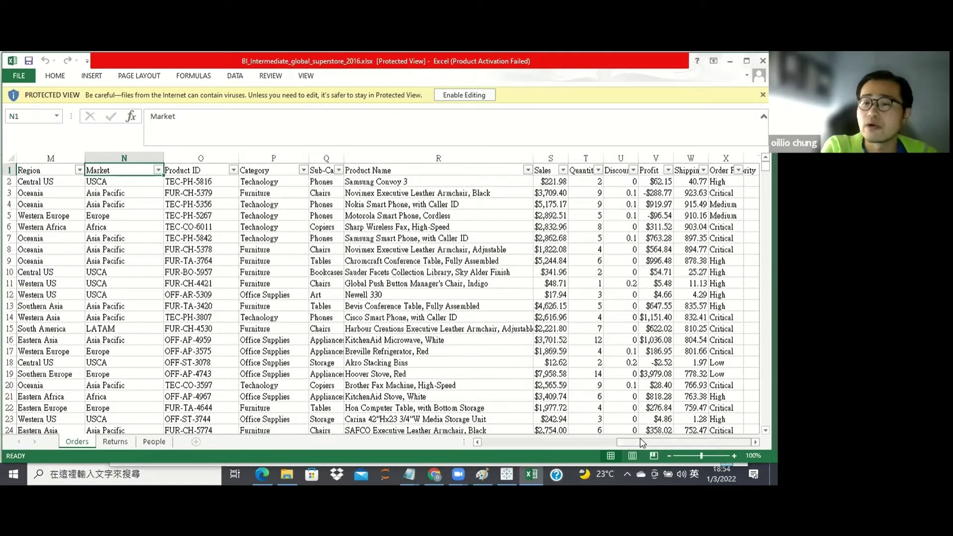
{"action": "left_click_drag", "start_coordinate": [636, 442], "coordinate": [152, 272]}
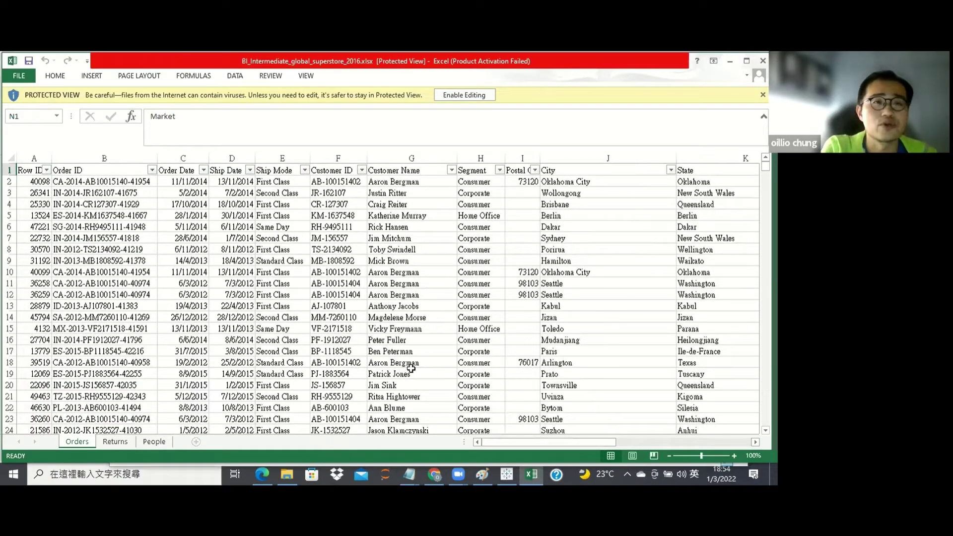
Review the fields on the Returns and People sheets and go back to the Orders sheet
{"action": "left_click", "coordinate": [114, 442]}
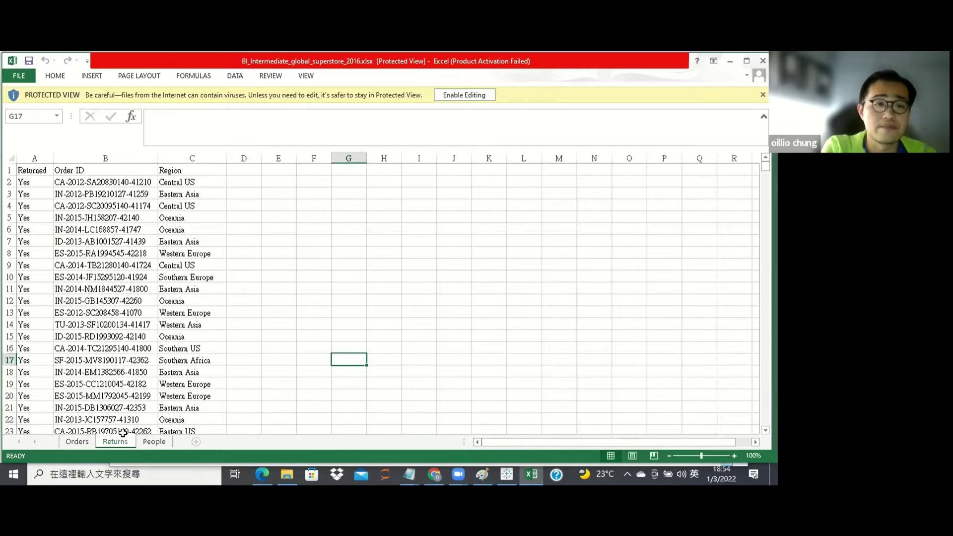
{"action": "left_click", "coordinate": [152, 443]}
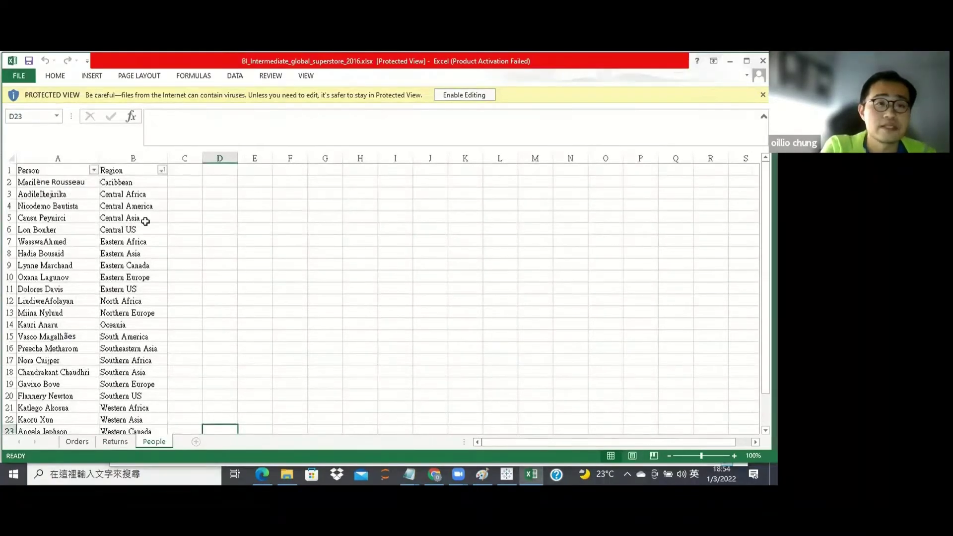
{"action": "left_click", "coordinate": [78, 443]}
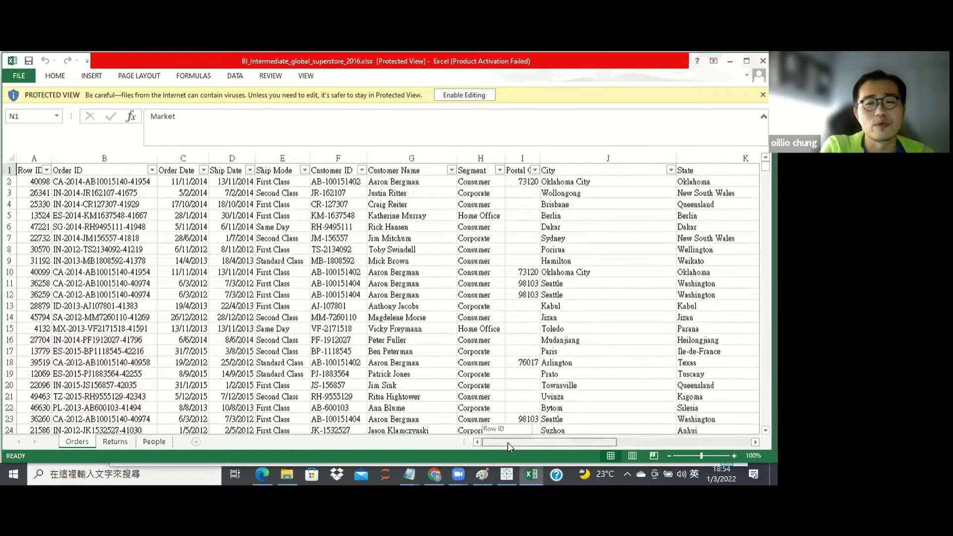
{"action": "mouse_move", "coordinate": [508, 443]}
{"action": "left_mouse_down"}
{"action": "mouse_move", "coordinate": [576, 443]}
{"action": "mouse_move", "coordinate": [496, 443]}
{"action": "left_mouse_up"}
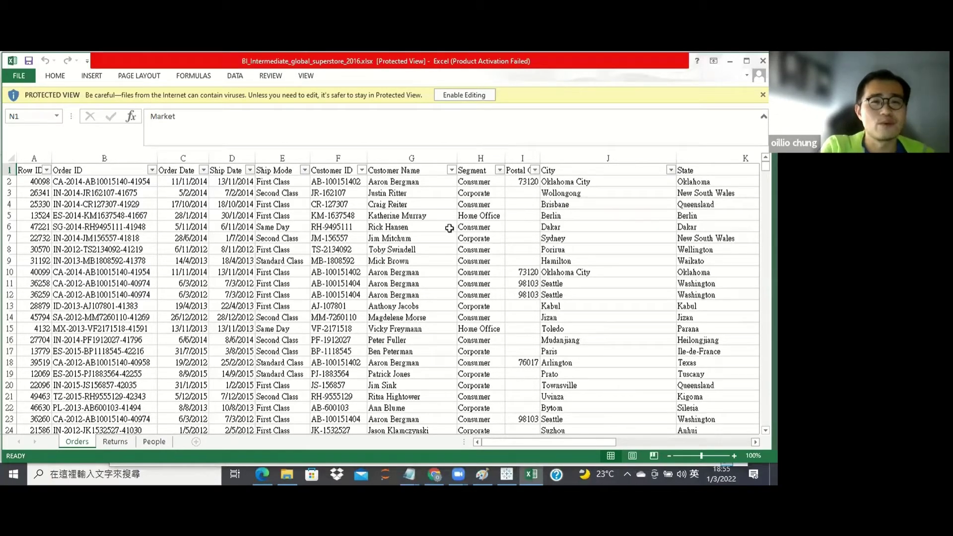
Switch to Tableau Public and add the Orders table to the data source canvas
{"action": "left_click", "coordinate": [746, 61]}
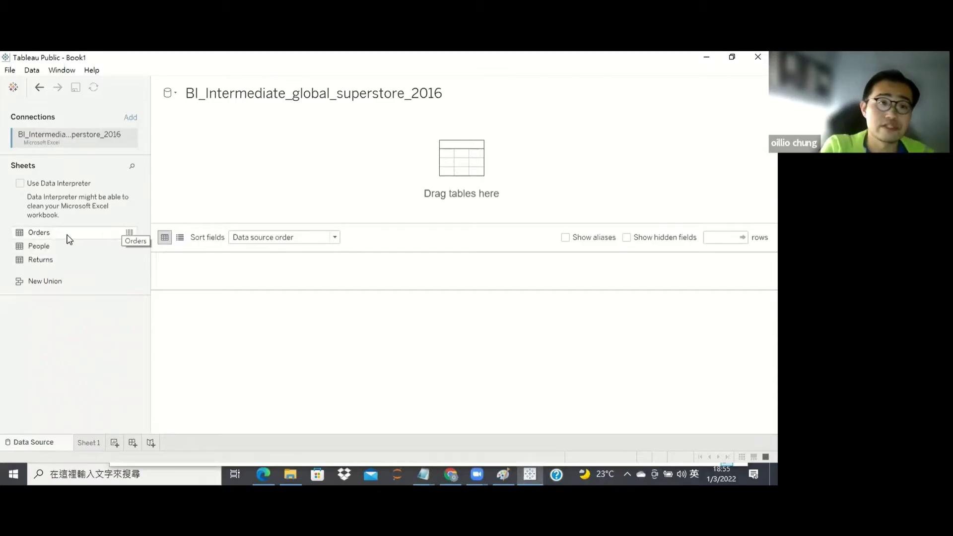
{"action": "left_click_drag", "start_coordinate": [50, 233], "coordinate": [351, 175]}
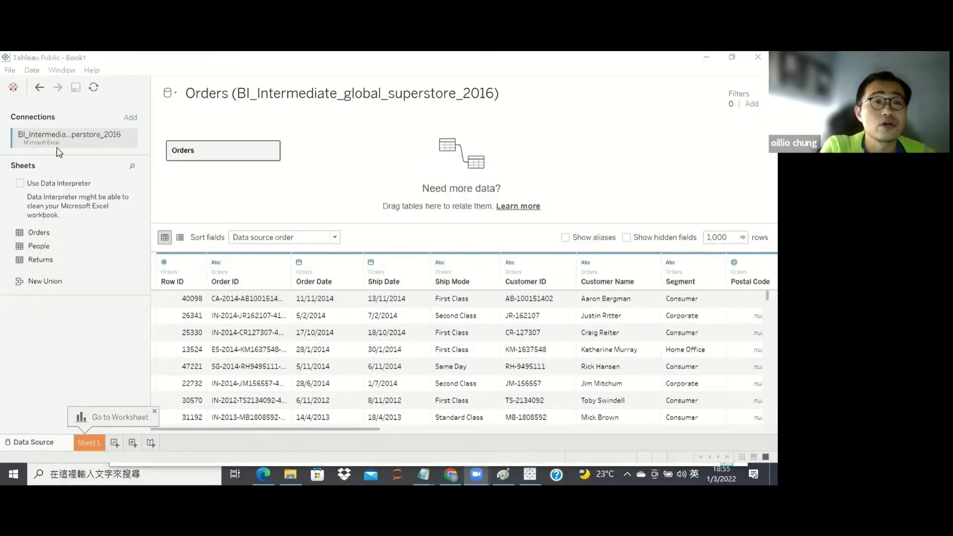
Look at the Excel connection's options and the editable data source name without changing either
{"action": "left_click", "coordinate": [130, 140]}
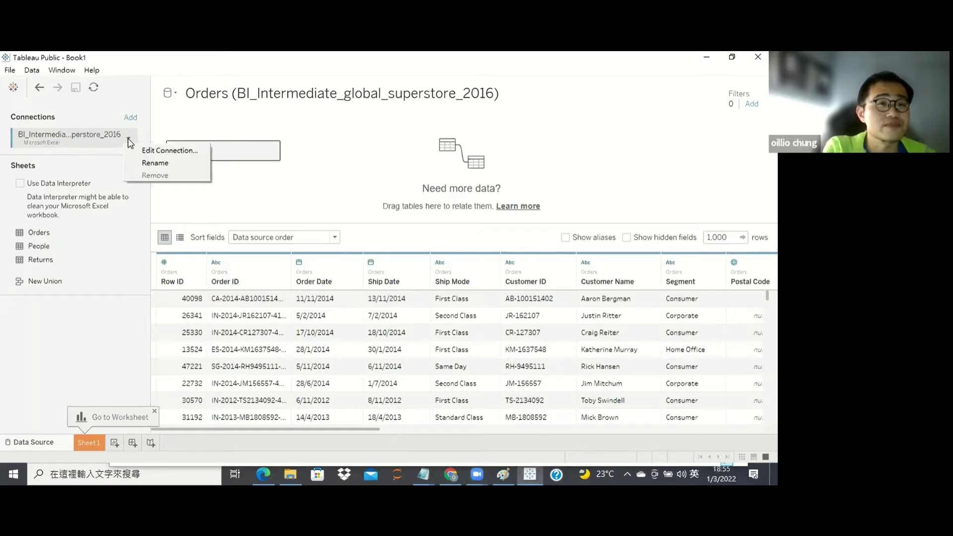
{"action": "left_click", "coordinate": [6, 154]}
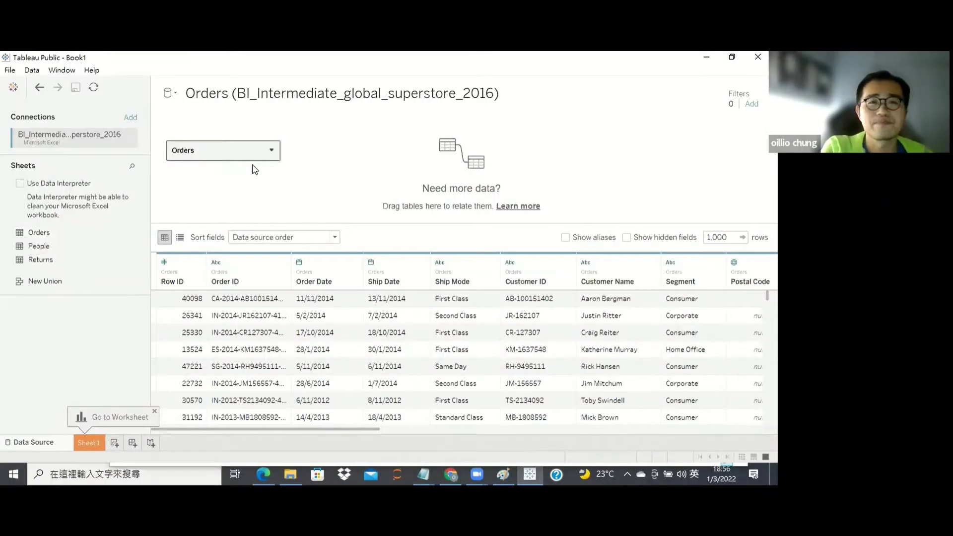
{"action": "left_click", "coordinate": [201, 101]}
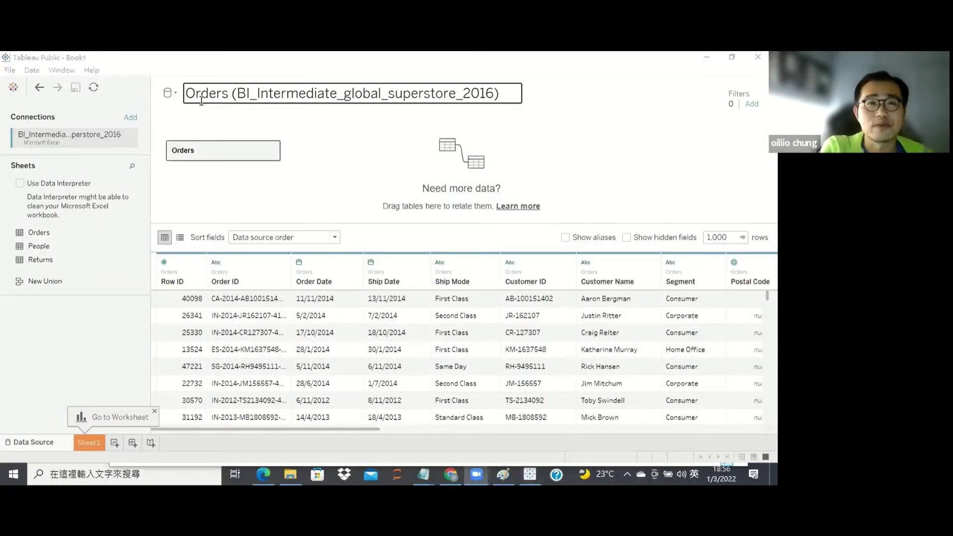
{"action": "left_click", "coordinate": [136, 109]}
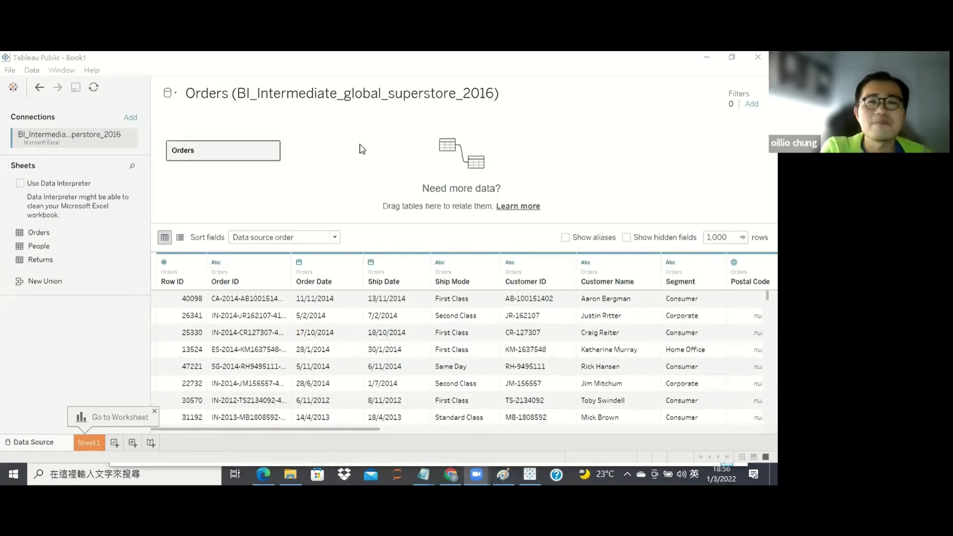
Examine the rows, columns and data type icons in the Orders data preview
{"action": "left_click_drag", "start_coordinate": [374, 430], "coordinate": [308, 304]}
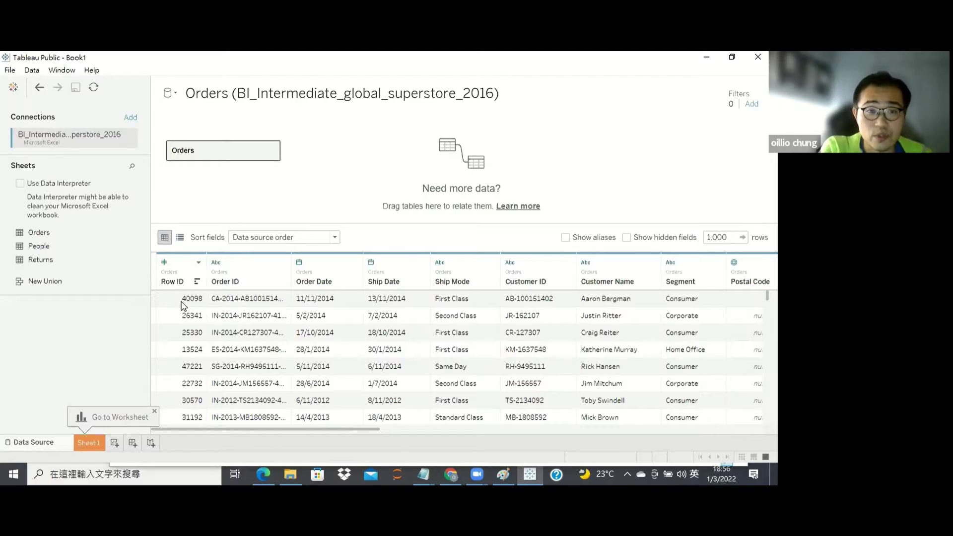
{"action": "scroll", "coordinate": [217, 352], "scroll_direction": "down", "scroll_amount": 5}
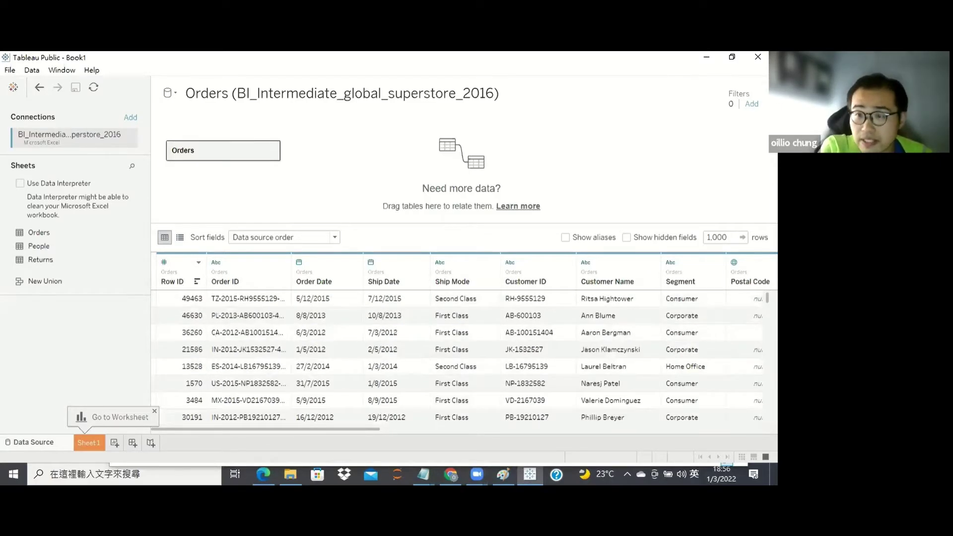
{"action": "scroll", "coordinate": [194, 304], "scroll_direction": "down", "scroll_amount": 5}
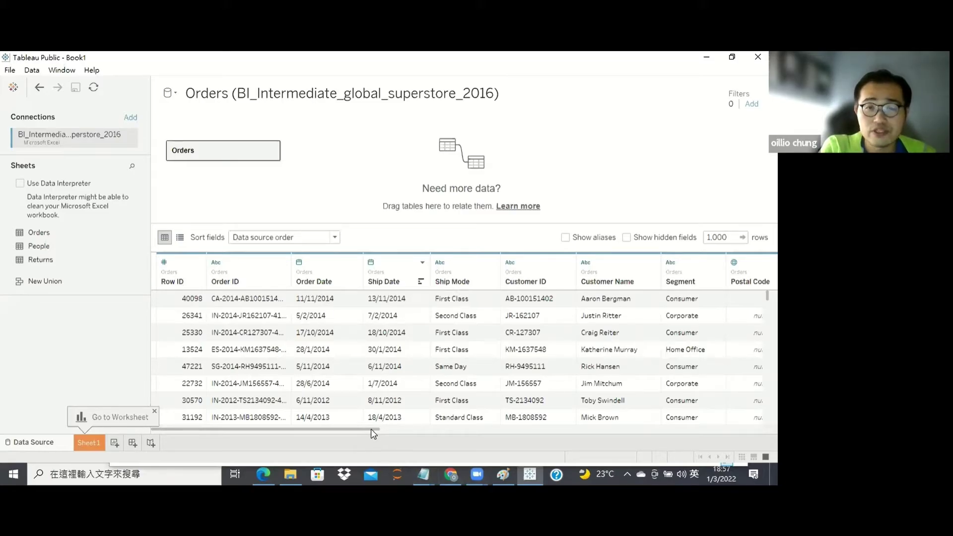
{"action": "left_click_drag", "start_coordinate": [370, 430], "coordinate": [216, 375]}
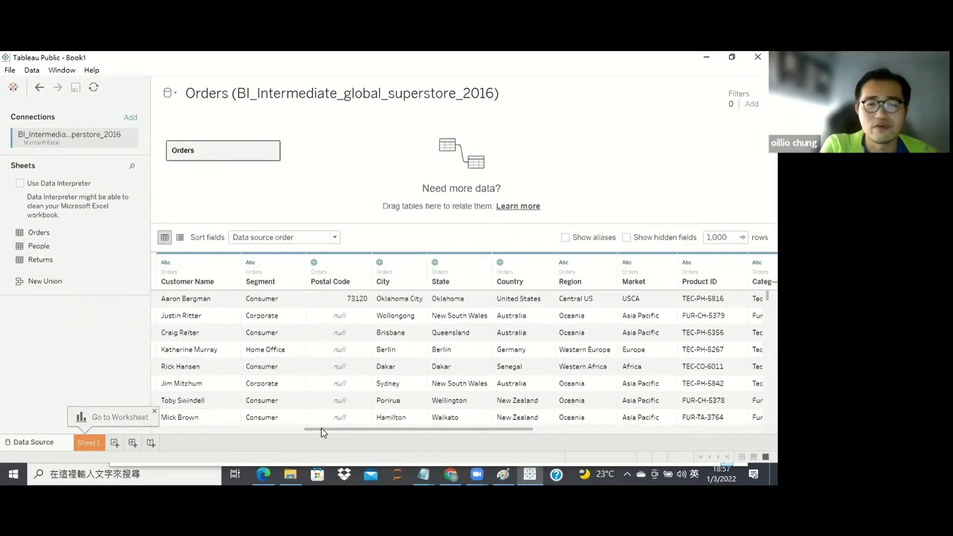
{"action": "left_click_drag", "start_coordinate": [324, 433], "coordinate": [171, 431]}
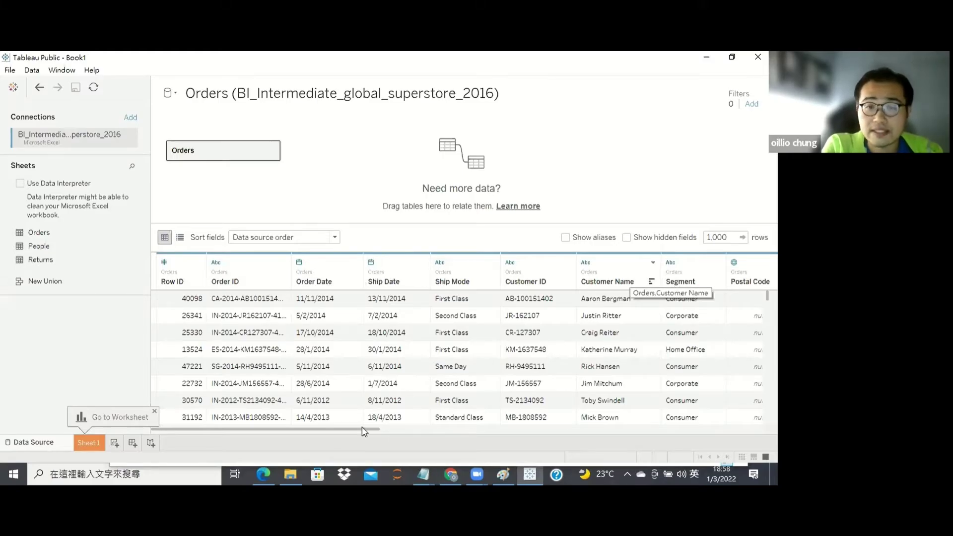
{"action": "left_click_drag", "start_coordinate": [362, 430], "coordinate": [515, 430]}
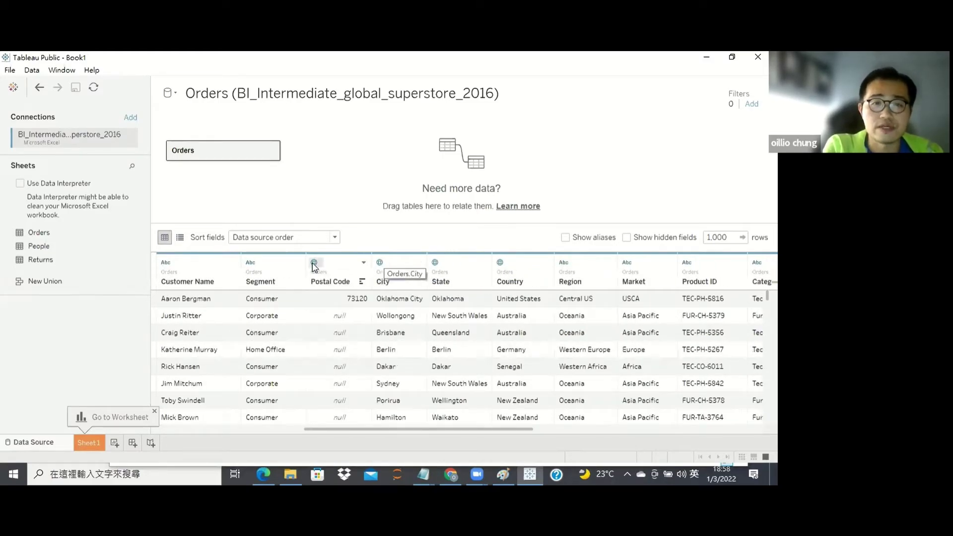
{"action": "left_click_drag", "start_coordinate": [517, 430], "coordinate": [243, 402]}
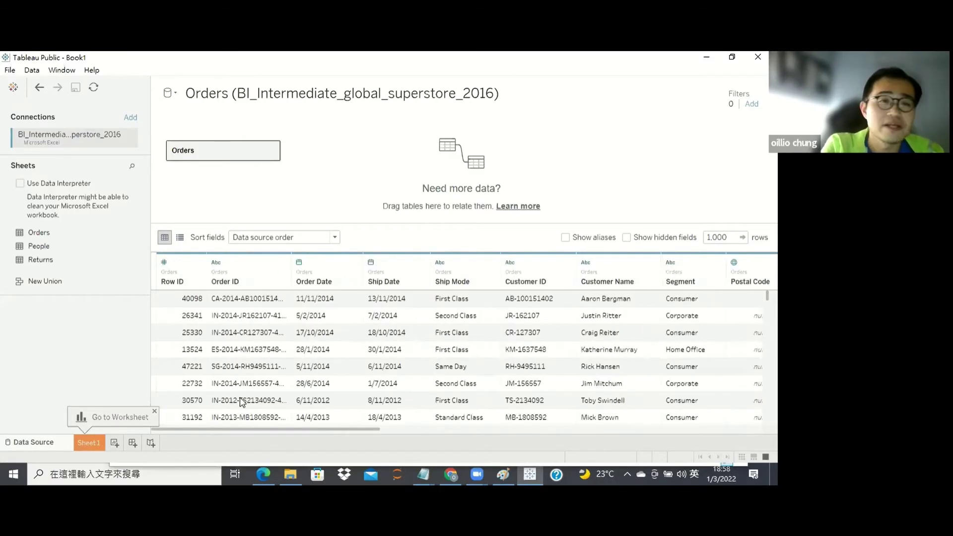
Inspect the data type choices for Row ID and the geographic role options for Postal Code
{"action": "left_click", "coordinate": [164, 263]}
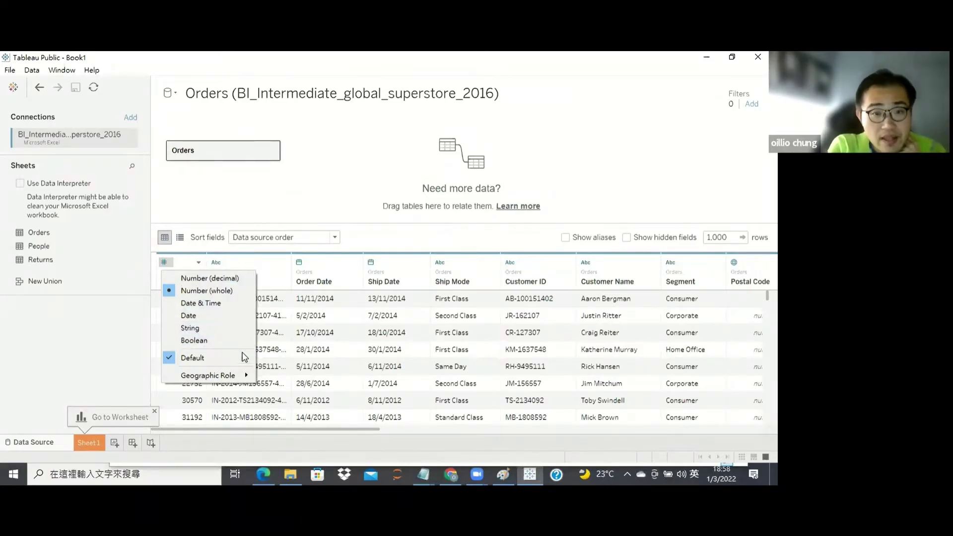
{"action": "left_click", "coordinate": [370, 435]}
{"action": "left_click_drag", "start_coordinate": [370, 430], "coordinate": [472, 430]}
{"action": "left_click", "coordinate": [459, 262]}
{"action": "mouse_move", "coordinate": [542, 376]}
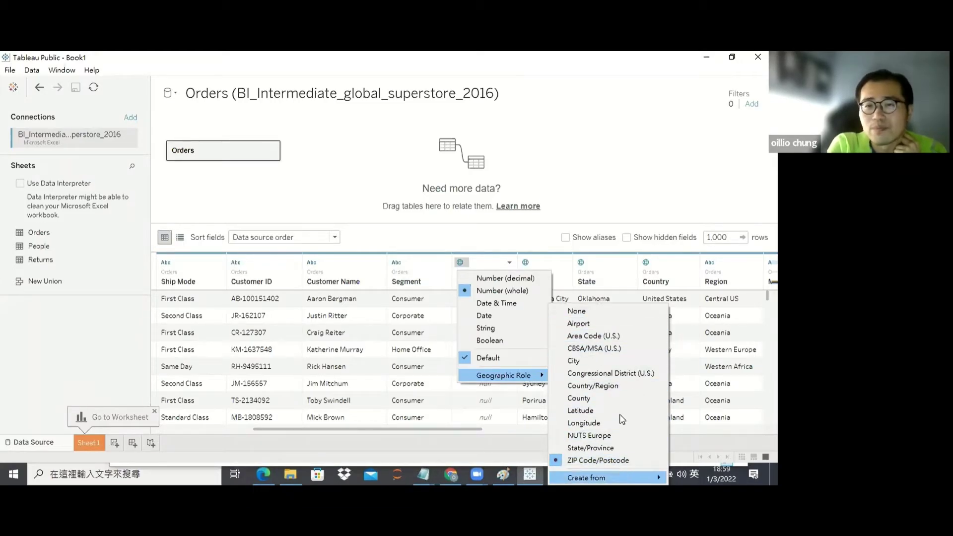
{"action": "left_click", "coordinate": [586, 216]}
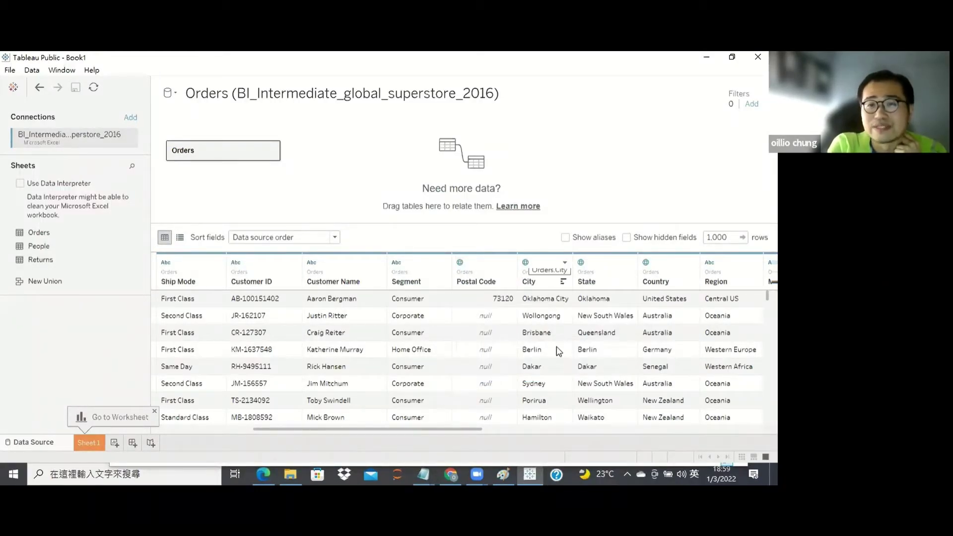
Check the City field's geographic role, keeping it as City, and view the Country field's data type options
{"action": "left_click", "coordinate": [527, 266]}
{"action": "mouse_move", "coordinate": [596, 376]}
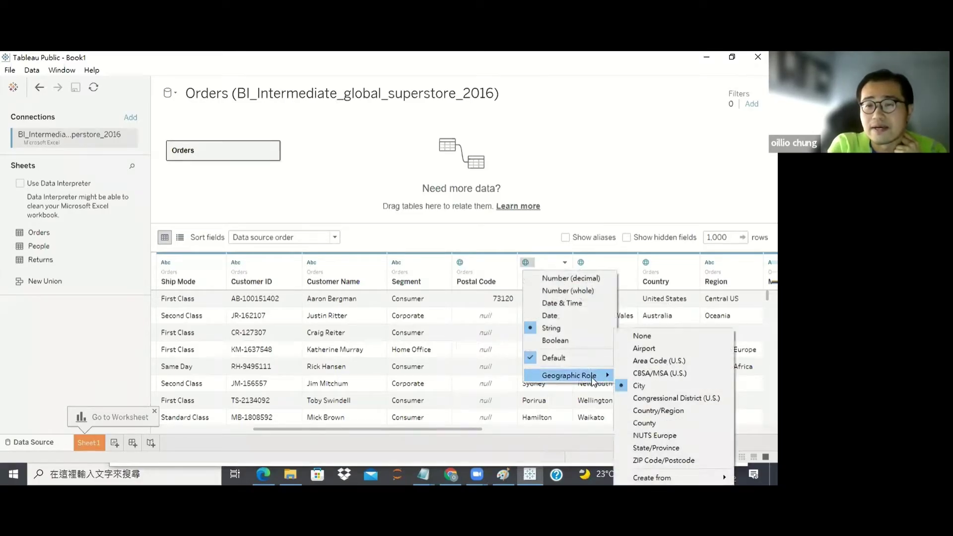
{"action": "left_click", "coordinate": [641, 387]}
{"action": "left_click", "coordinate": [646, 263]}
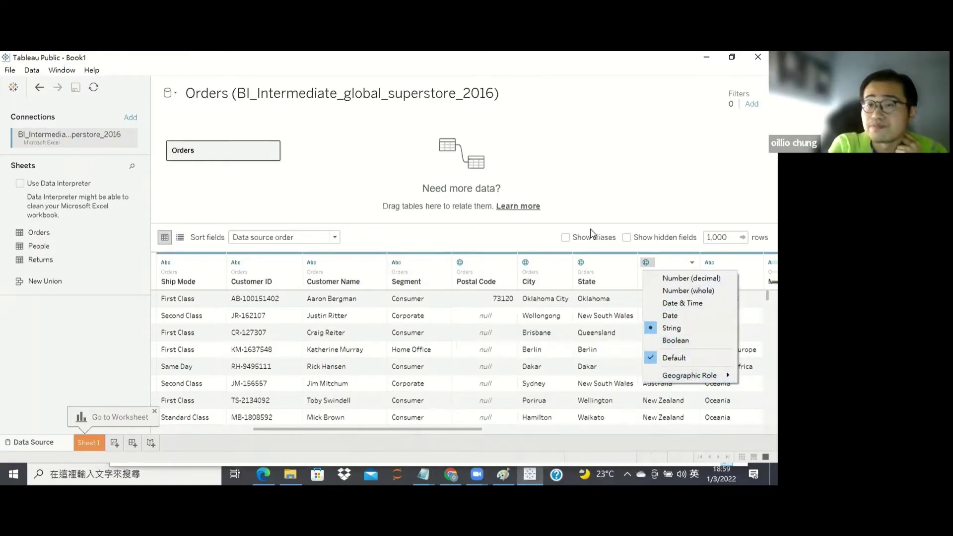
{"action": "key", "text": "Escape"}
Change the Row ID field's data type to String
{"action": "left_click", "coordinate": [494, 430]}
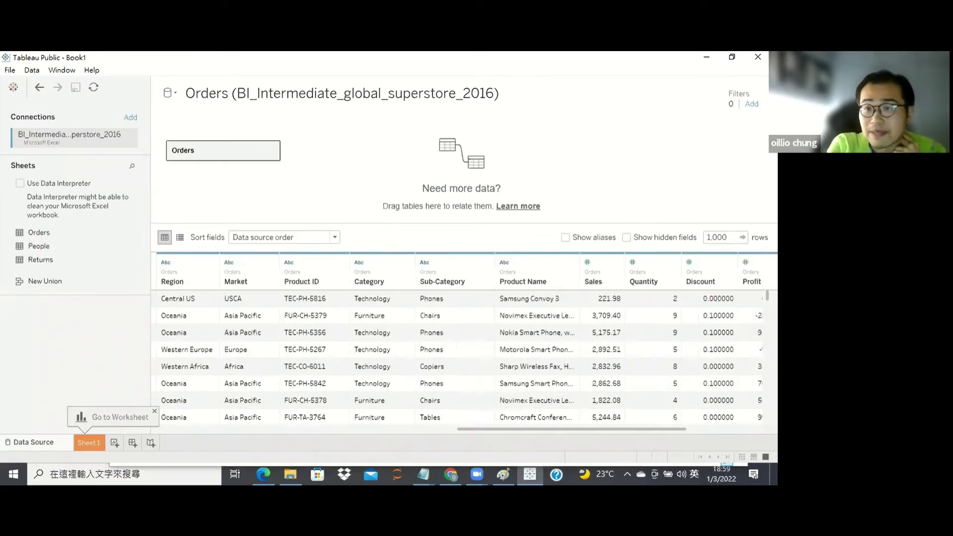
{"action": "left_click", "coordinate": [163, 430]}
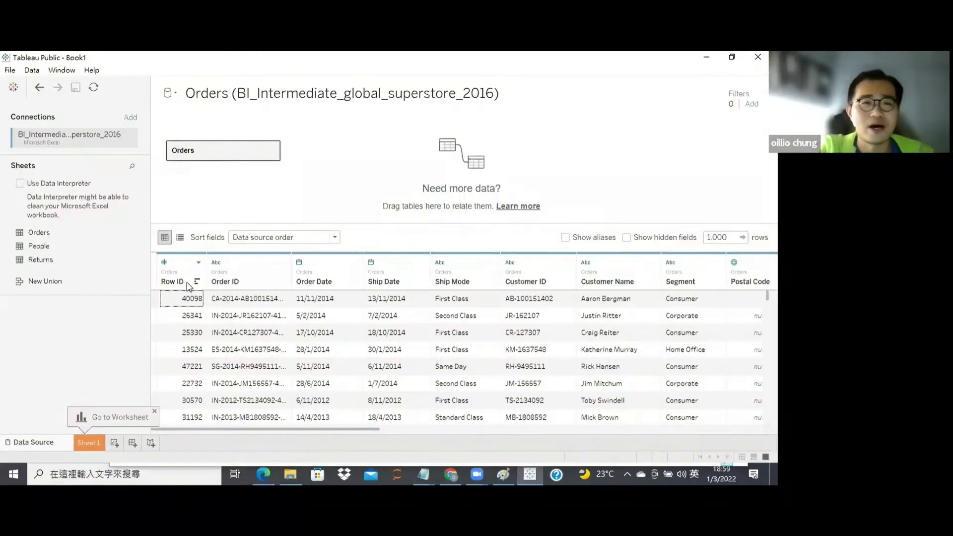
{"action": "left_click", "coordinate": [165, 262]}
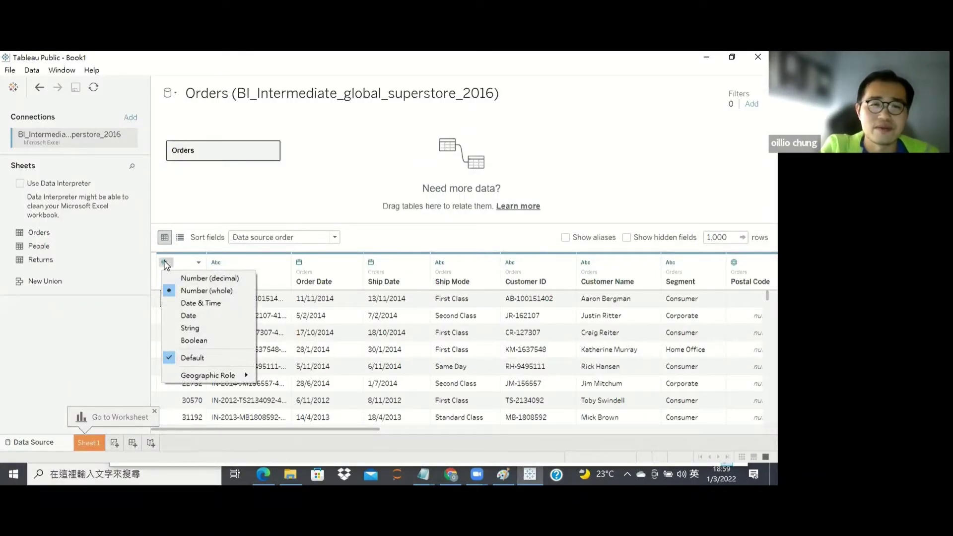
{"action": "key", "text": "Escape"}
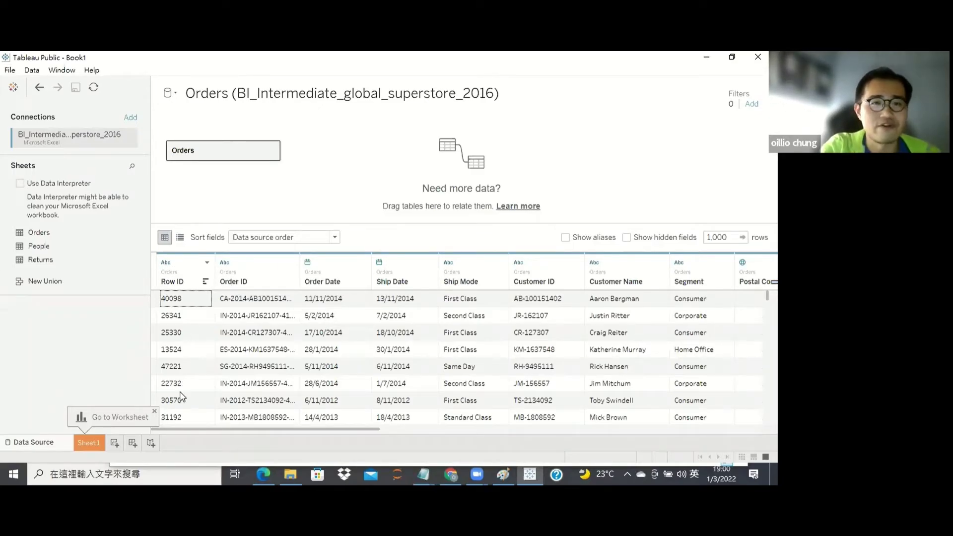
Look over the remaining Orders columns and open the Sheet 1 worksheet
{"action": "left_click", "coordinate": [441, 430]}
{"action": "left_click_drag", "start_coordinate": [596, 430], "coordinate": [144, 432]}
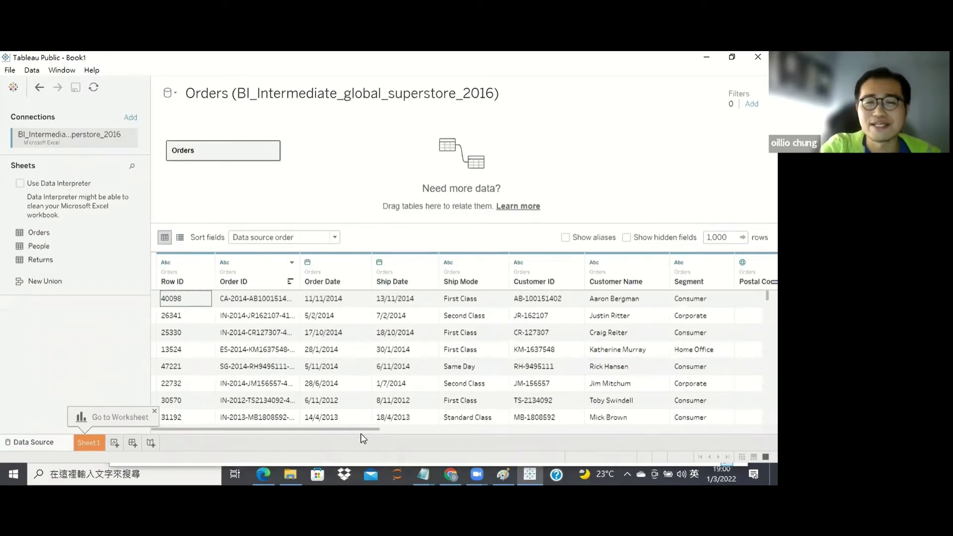
{"action": "left_click_drag", "start_coordinate": [373, 430], "coordinate": [60, 453]}
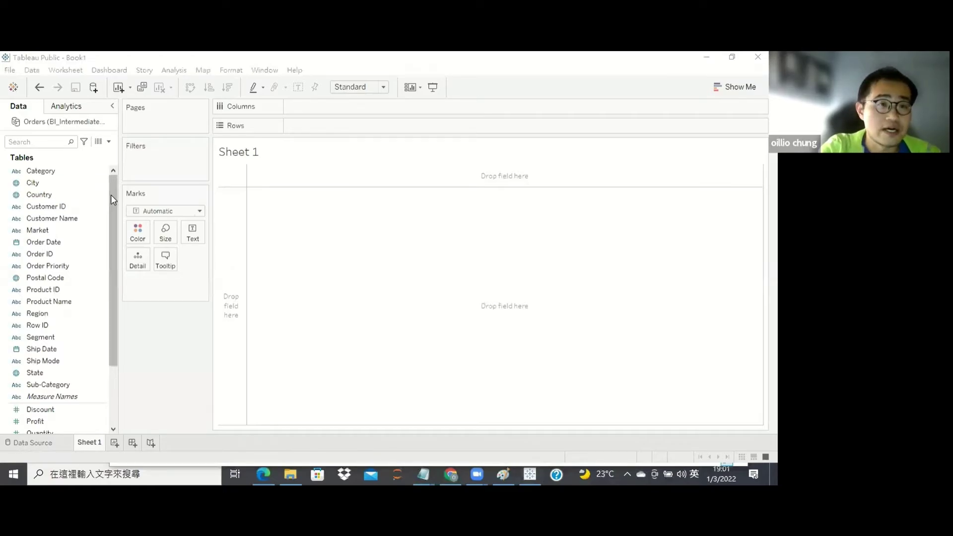
Look through the full list of Orders dimensions and measures, from Category down to Measure Values
{"action": "left_click_drag", "start_coordinate": [111, 194], "coordinate": [124, 345]}
{"action": "scroll", "coordinate": [114, 208], "scroll_direction": "up", "scroll_amount": 3}
{"action": "scroll", "coordinate": [115, 204], "scroll_direction": "down", "scroll_amount": 3}
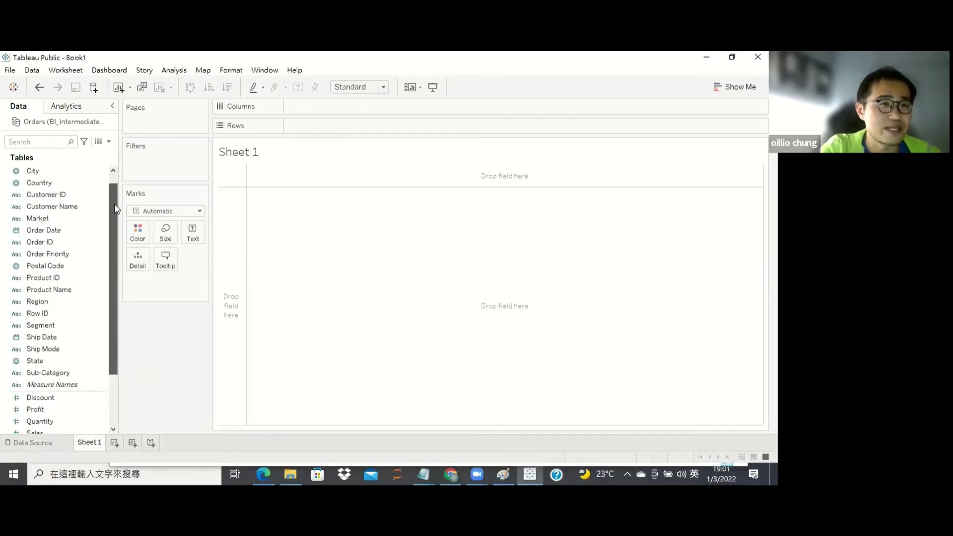
{"action": "scroll", "coordinate": [113, 357], "scroll_direction": "up", "scroll_amount": 3}
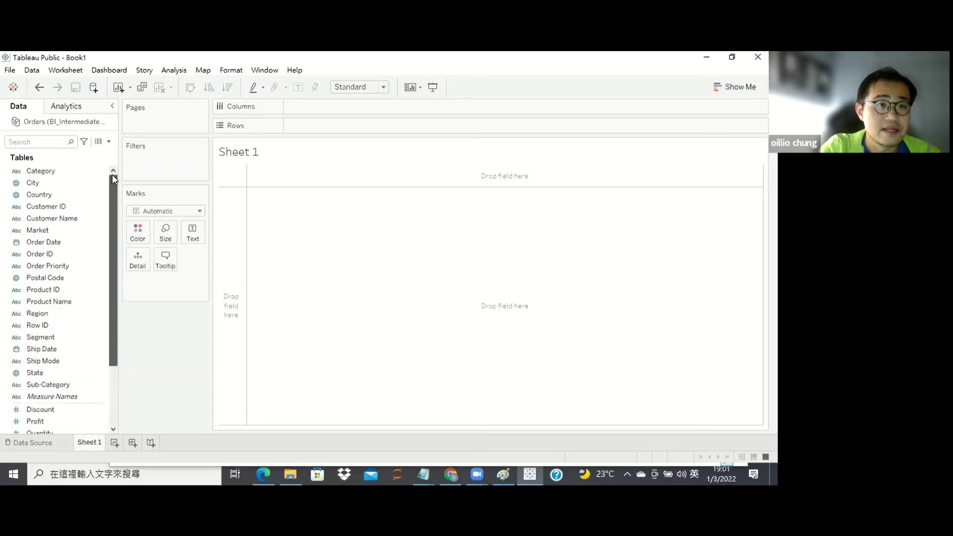
{"action": "scroll", "coordinate": [114, 276], "scroll_direction": "down", "scroll_amount": 3}
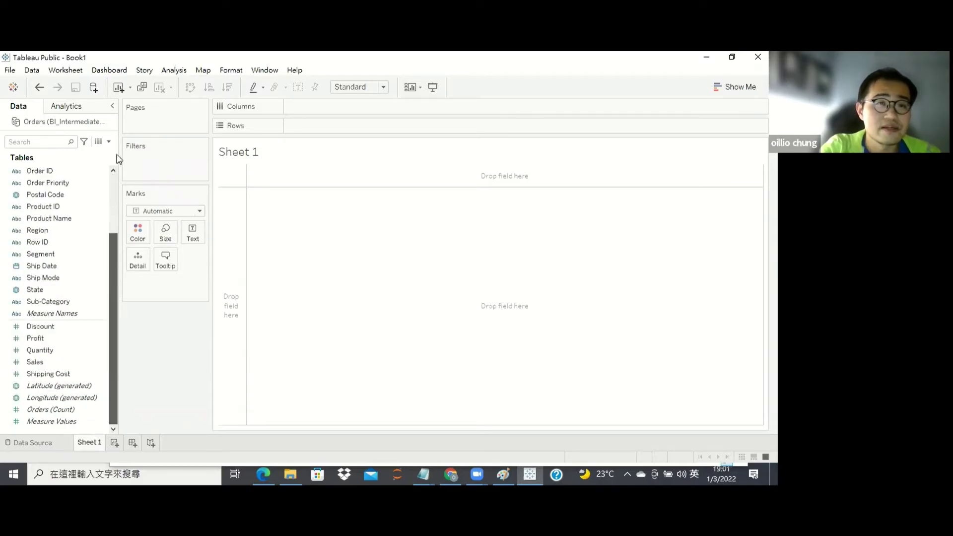
{"action": "scroll", "coordinate": [107, 174], "scroll_direction": "up", "scroll_amount": 3}
{"action": "left_click", "coordinate": [50, 172]}
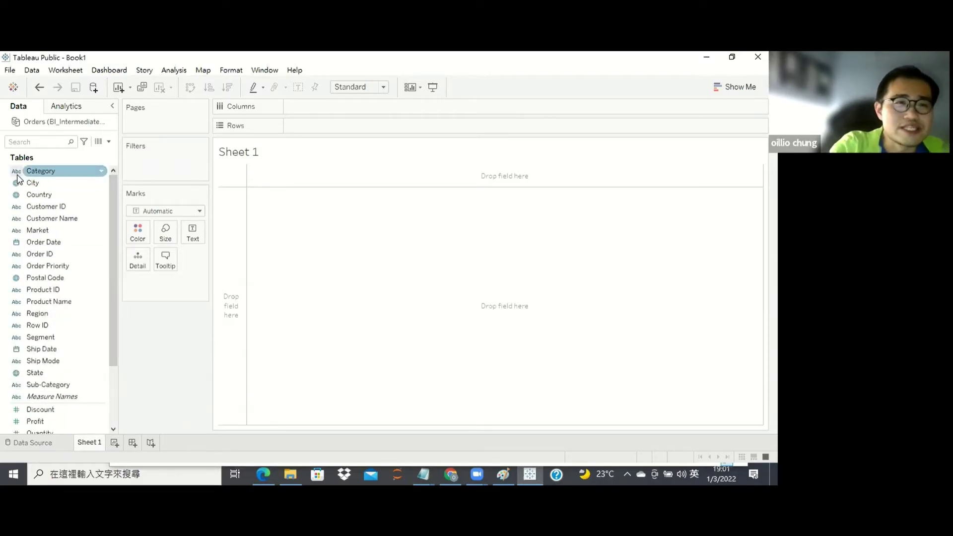
{"action": "key", "text": "Down"}
{"action": "key", "text": "Down"}
{"action": "key", "text": "Down"}
{"action": "key", "text": "Down"}
{"action": "key", "text": "Down"}
{"action": "key", "text": "Down"}
{"action": "key", "text": "Down"}
{"action": "key", "text": "Down"}
{"action": "key", "text": "Down"}
{"action": "key", "text": "Down"}
{"action": "key", "text": "Down"}
{"action": "key", "text": "Down"}
{"action": "key", "text": "Down"}
{"action": "key", "text": "Down"}
{"action": "key", "text": "Down"}
{"action": "key", "text": "Down"}
{"action": "key", "text": "Down"}
{"action": "key", "text": "Down"}
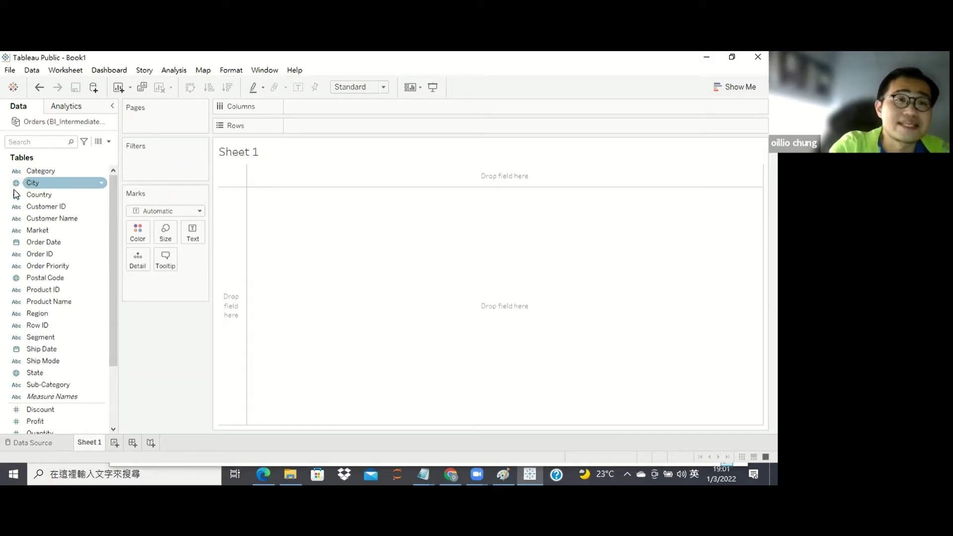
Find the Row ID field among the dimensions and check its data type
{"action": "left_click", "coordinate": [114, 190]}
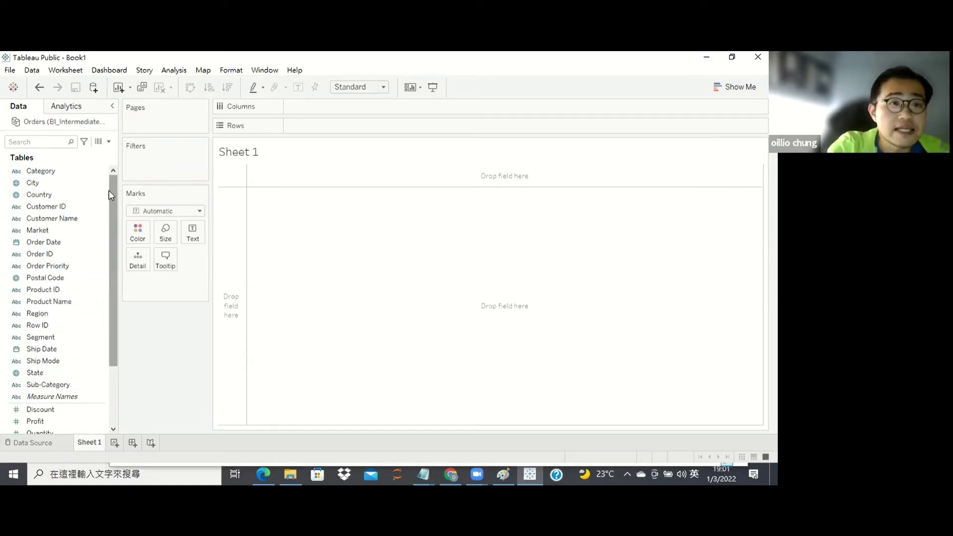
{"action": "left_click_drag", "start_coordinate": [106, 198], "coordinate": [107, 203]}
{"action": "left_click", "coordinate": [106, 196]}
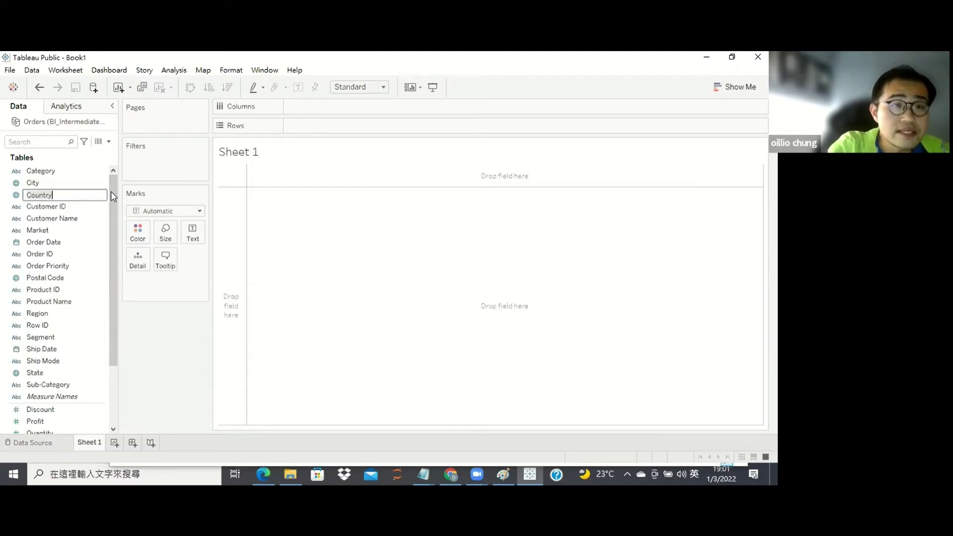
{"action": "left_click", "coordinate": [94, 326]}
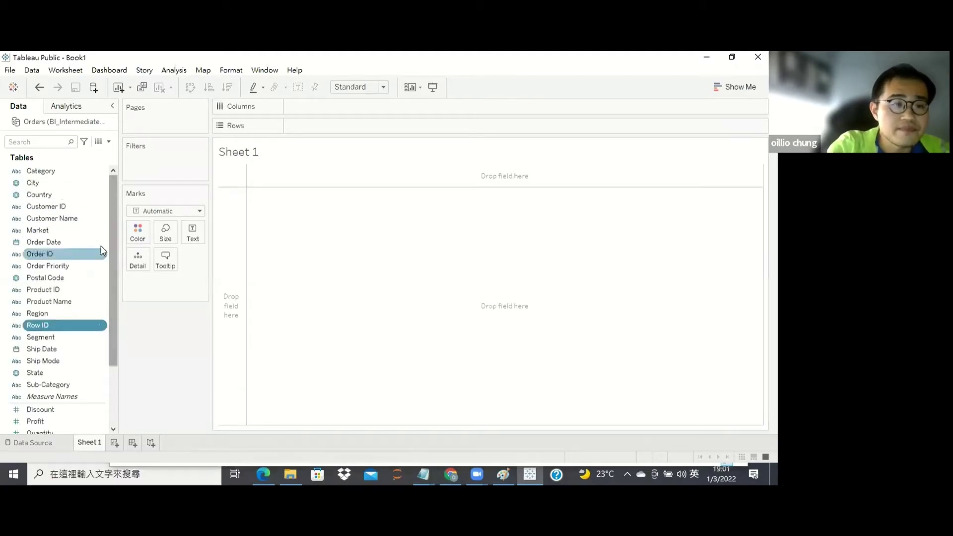
{"action": "scroll", "coordinate": [115, 180], "scroll_direction": "down", "scroll_amount": 1}
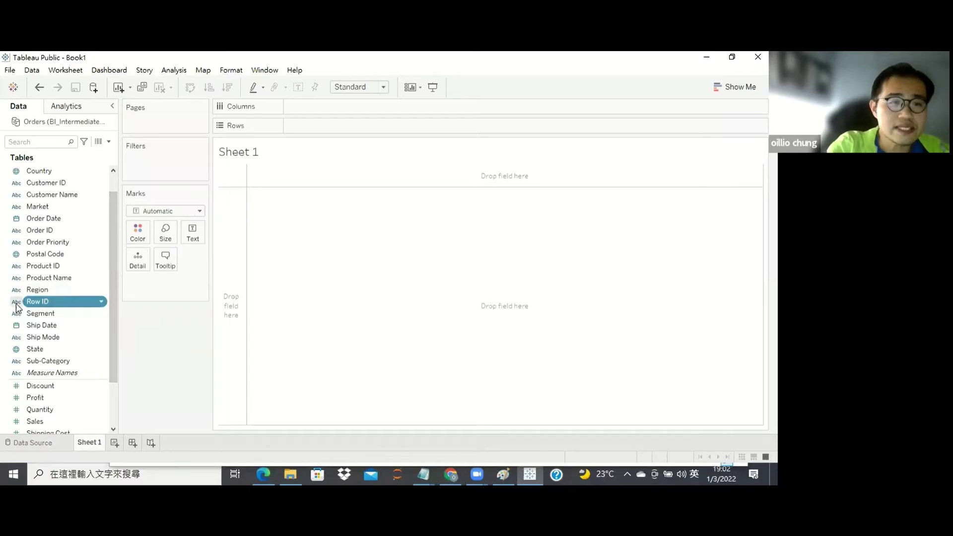
{"action": "scroll", "coordinate": [111, 202], "scroll_direction": "up", "scroll_amount": 1}
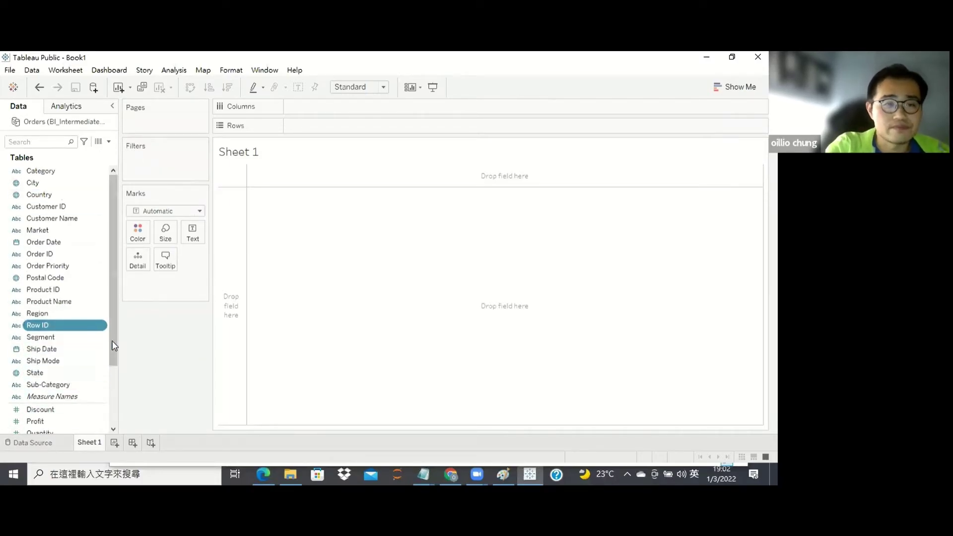
{"action": "left_click_drag", "start_coordinate": [114, 346], "coordinate": [115, 426]}
{"action": "scroll", "coordinate": [112, 382], "scroll_direction": "up", "scroll_amount": 3}
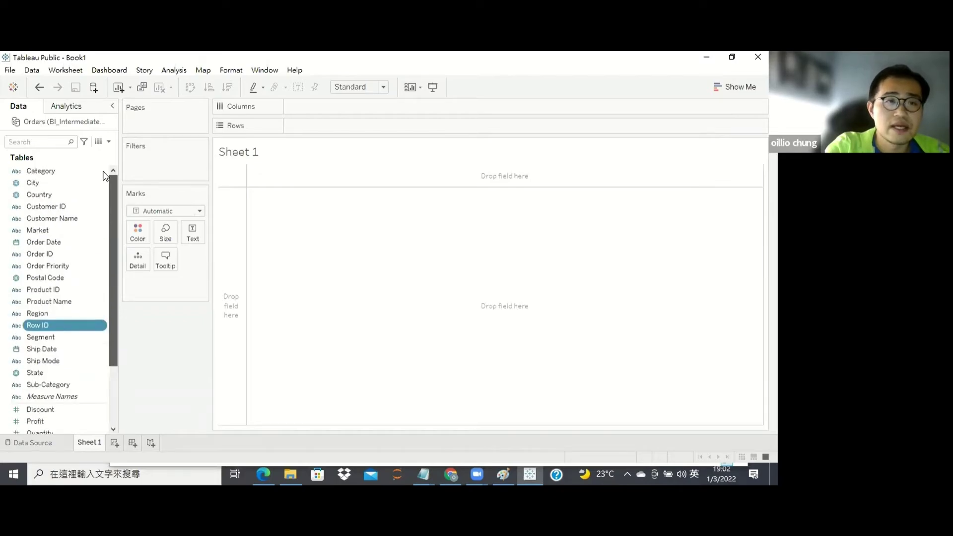
Search the data fields for "city" and clear the search to list all fields again
{"action": "left_click", "coordinate": [37, 142]}
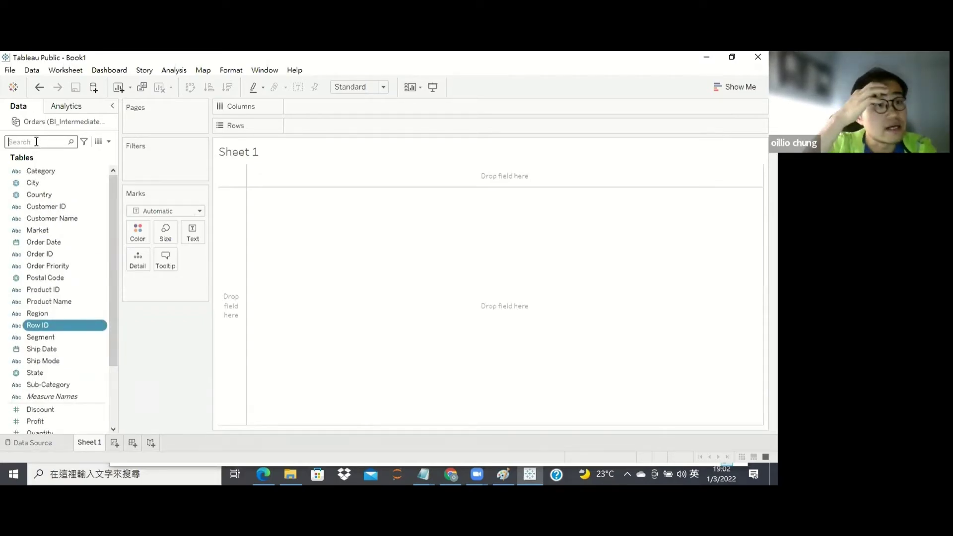
{"action": "type", "text": "c"}
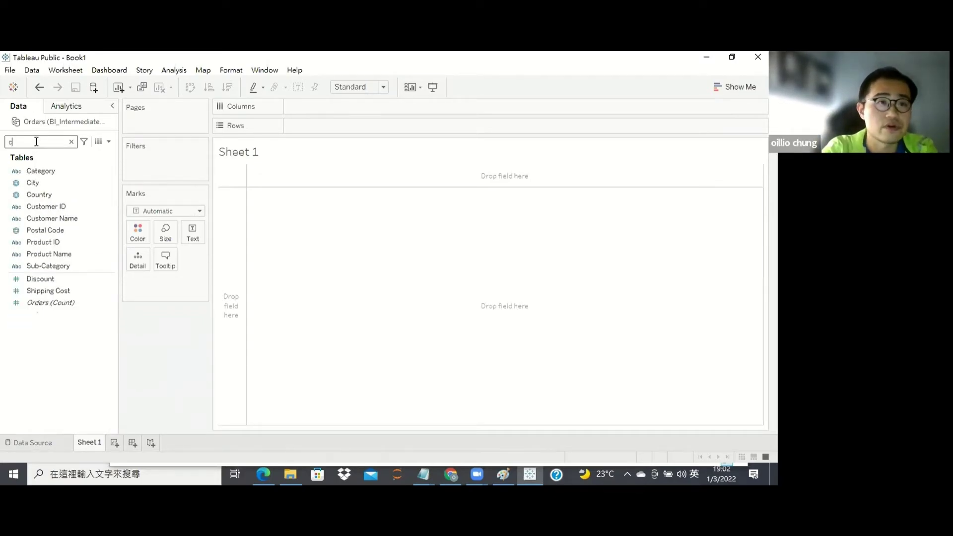
{"action": "type", "text": "i"}
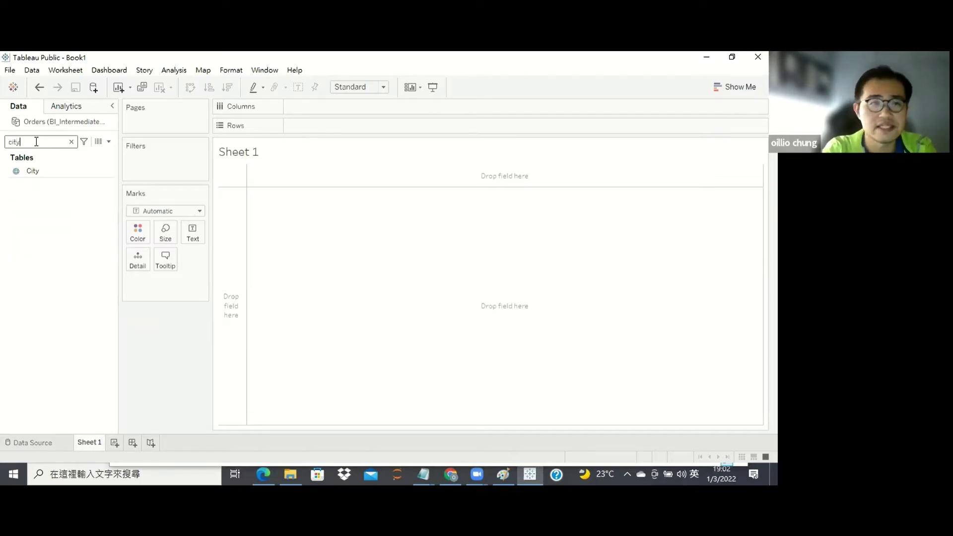
{"action": "type", "text": "ty"}
{"action": "key", "text": "BackSpace"}
{"action": "key", "text": "BackSpace"}
{"action": "key", "text": "BackSpace"}
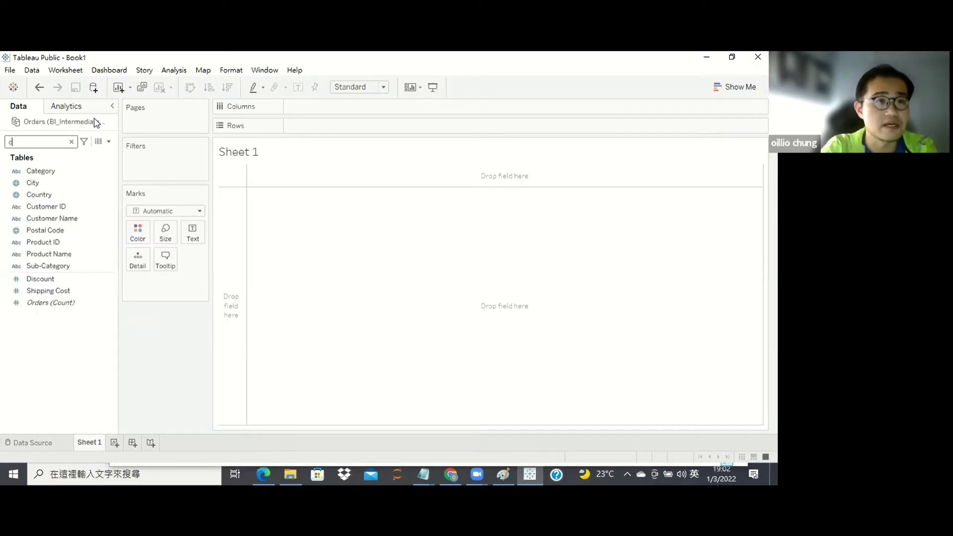
{"action": "key", "text": "BackSpace"}
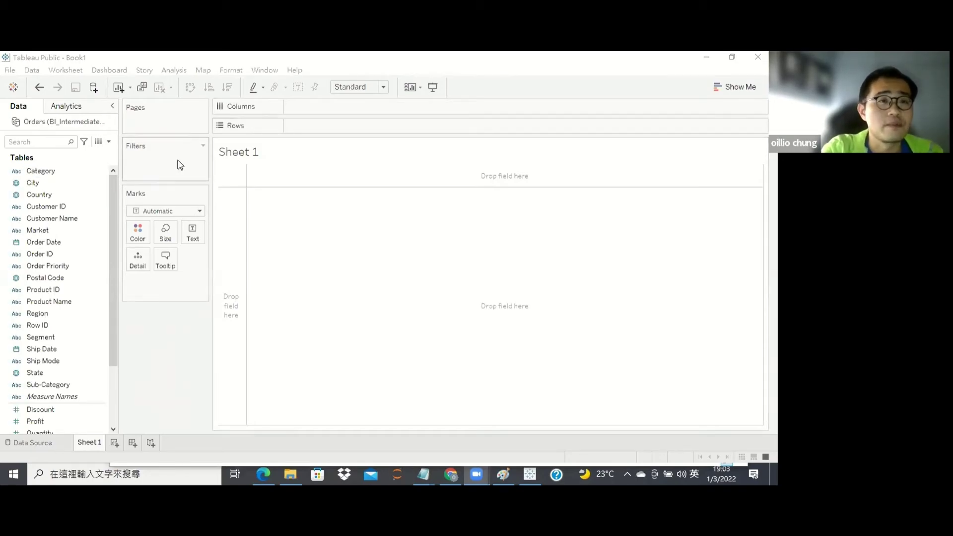
View the Show Me chart types and the field requirements for maps, and close the chart list
{"action": "left_click", "coordinate": [739, 88]}
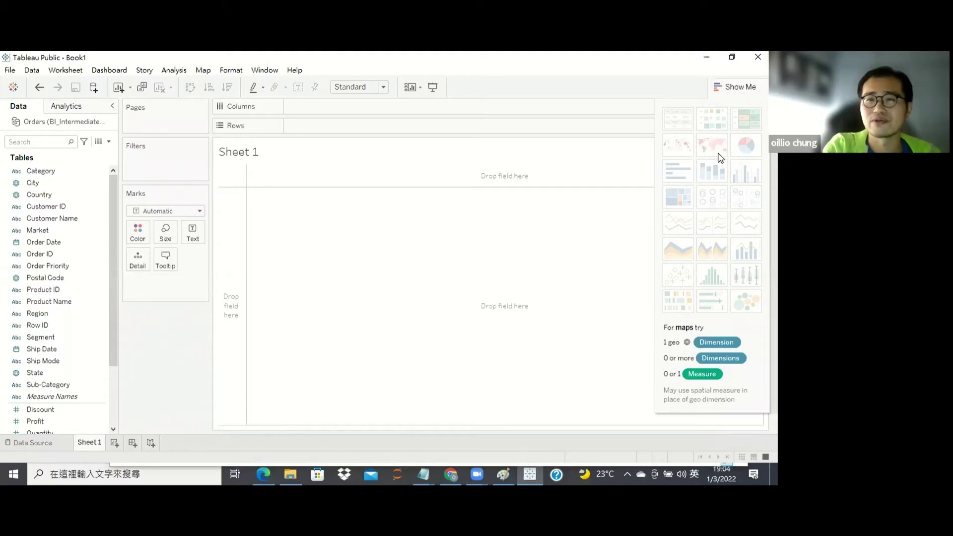
{"action": "left_click", "coordinate": [746, 88]}
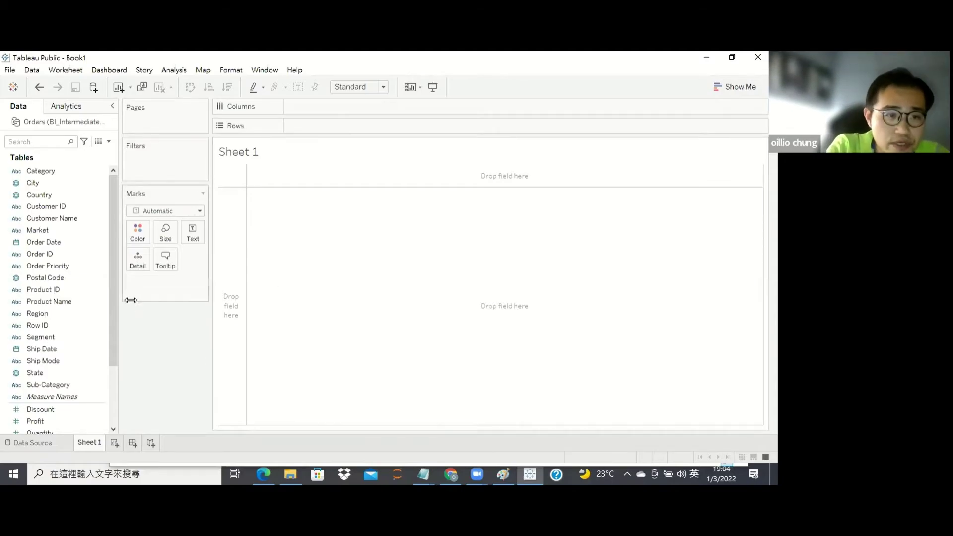
Add the Profit measure to Rows and check the value of the total profit bar
{"action": "left_click_drag", "start_coordinate": [114, 198], "coordinate": [120, 298]}
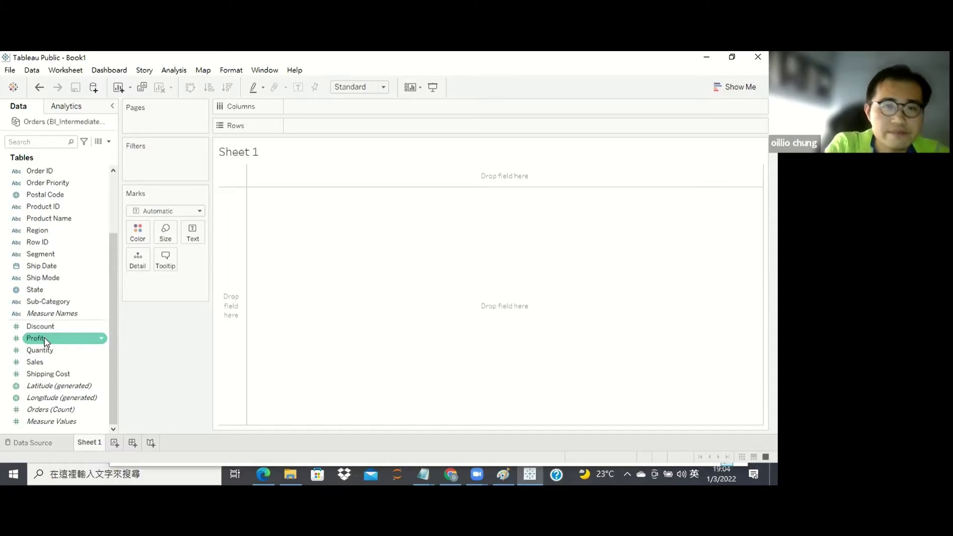
{"action": "left_click_drag", "start_coordinate": [46, 341], "coordinate": [314, 128]}
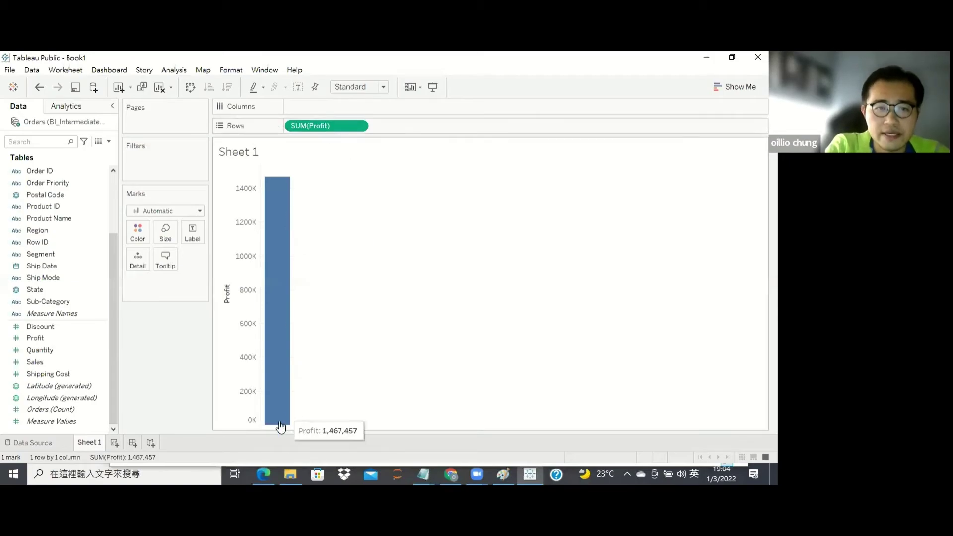
{"action": "mouse_move", "coordinate": [283, 185]}
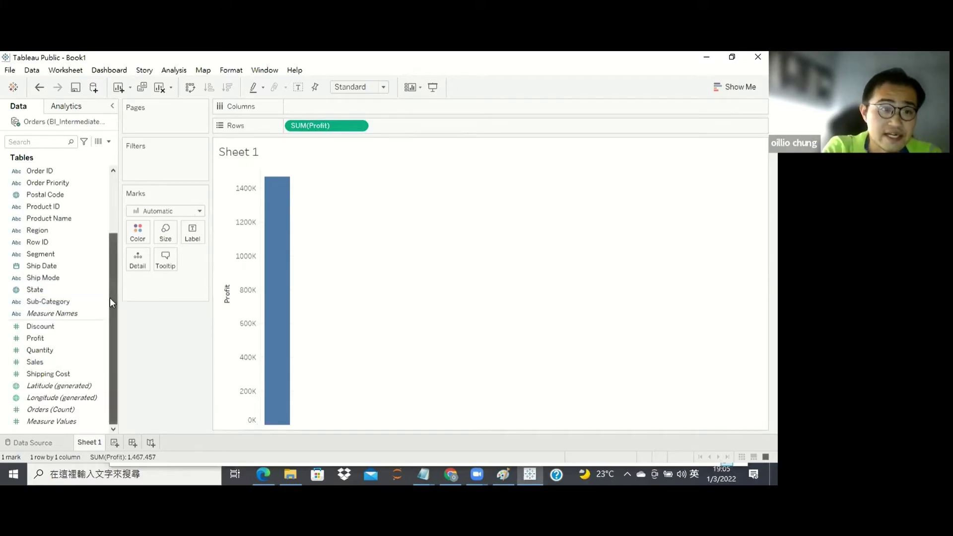
{"action": "left_click_drag", "start_coordinate": [112, 281], "coordinate": [112, 362]}
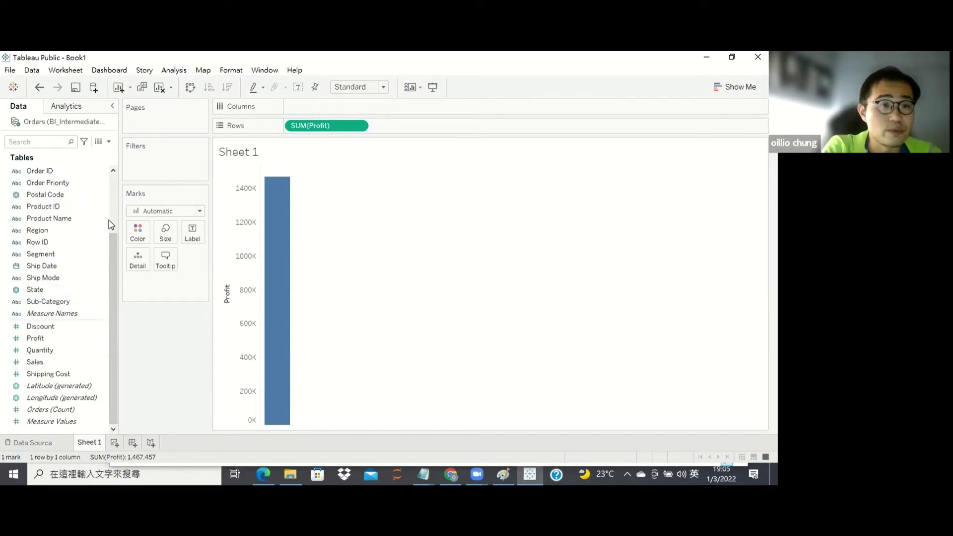
Switch to Tableau - Xccelerate.pdf in Edge, read the Dimensions and Measures slide on page 45, and return to Tableau Public
{"action": "left_click", "coordinate": [264, 473]}
{"action": "scroll", "coordinate": [485, 234], "scroll_direction": "down", "scroll_amount": 10}
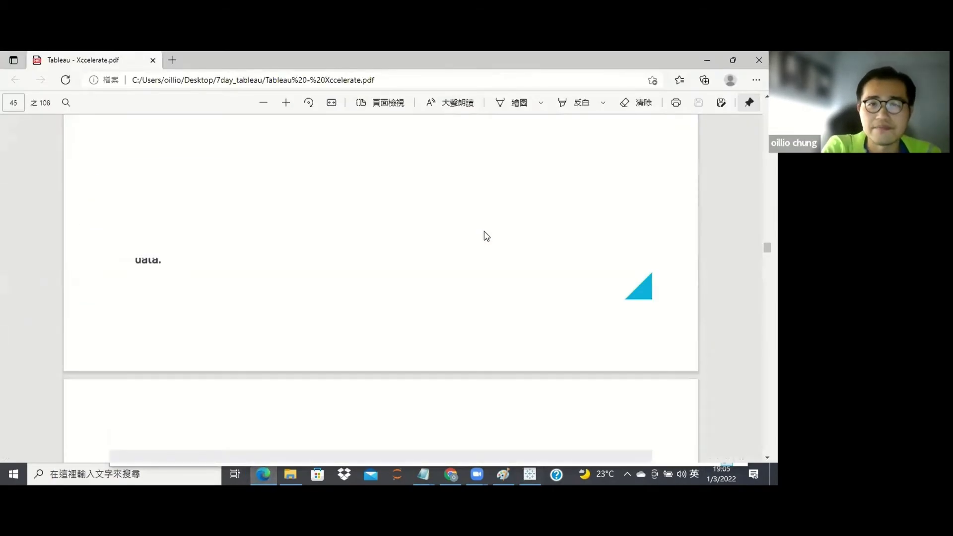
{"action": "scroll", "coordinate": [489, 233], "scroll_direction": "up", "scroll_amount": 1}
{"action": "scroll", "coordinate": [489, 234], "scroll_direction": "down", "scroll_amount": 5}
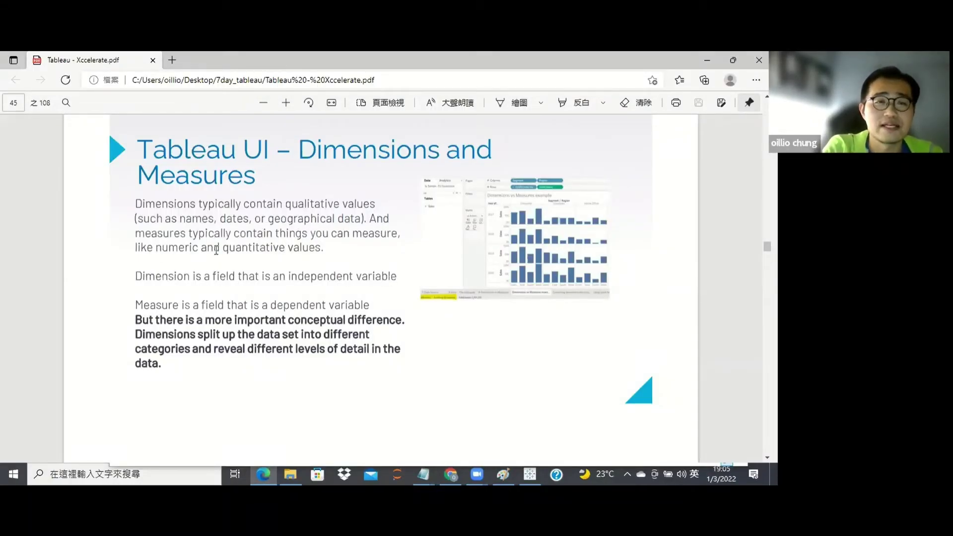
{"action": "left_click", "coordinate": [708, 60]}
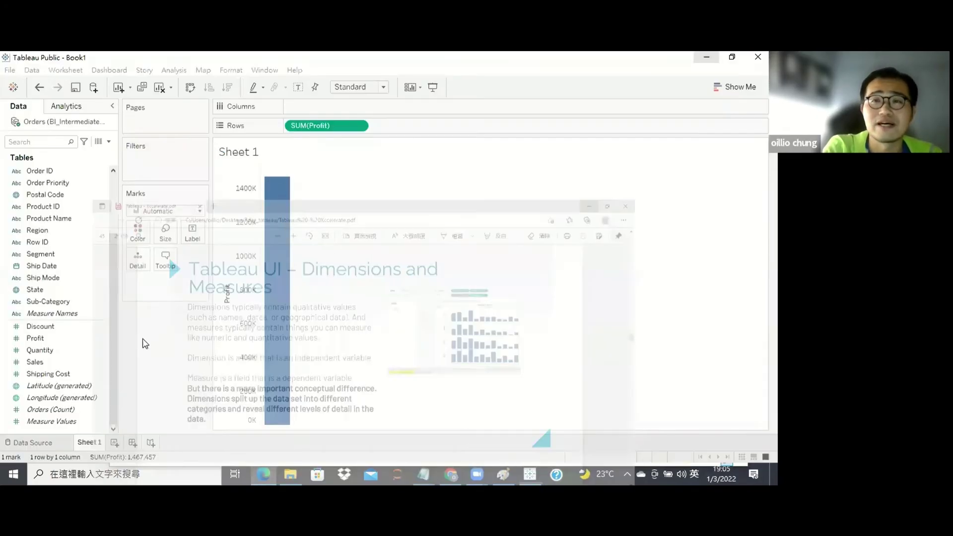
Add the Category dimension to Columns to split the Profit bar by category
{"action": "left_click", "coordinate": [68, 340]}
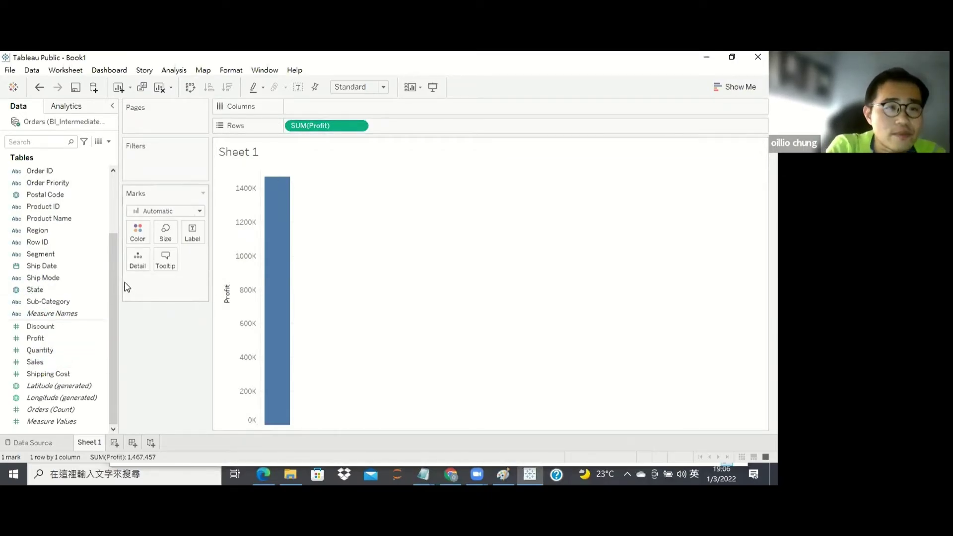
{"action": "left_click_drag", "start_coordinate": [111, 282], "coordinate": [114, 219]}
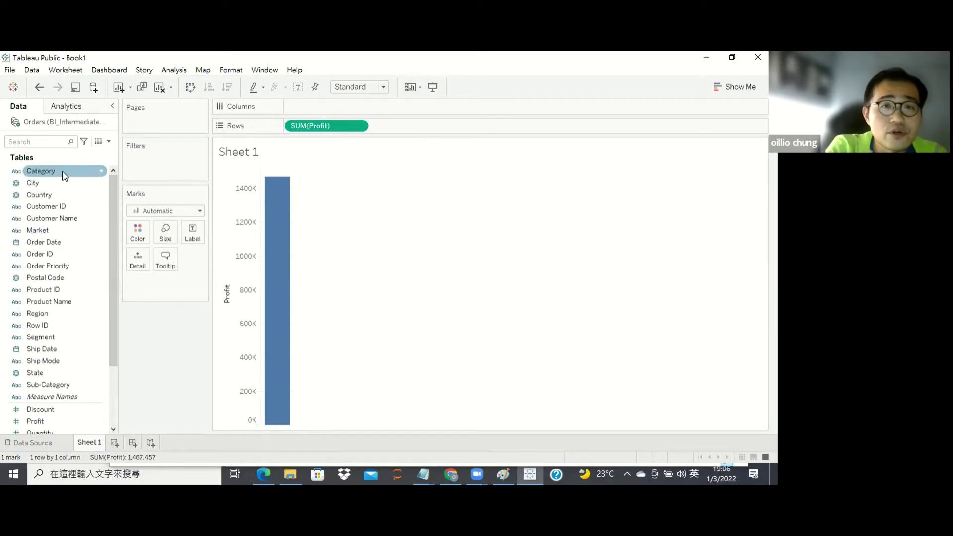
{"action": "left_click_drag", "start_coordinate": [64, 175], "coordinate": [334, 107]}
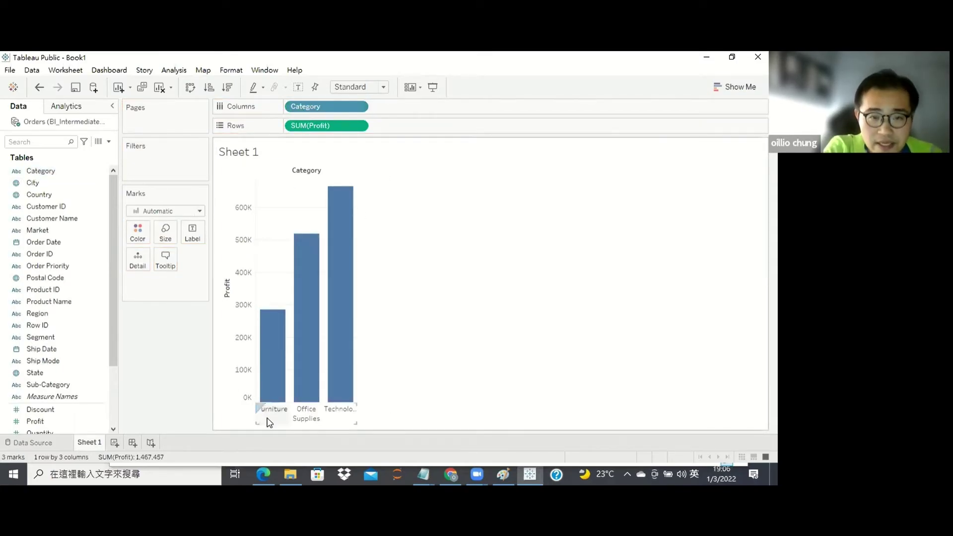
Widen the category columns of the bar chart so the full Technology label fits
{"action": "left_click", "coordinate": [356, 418]}
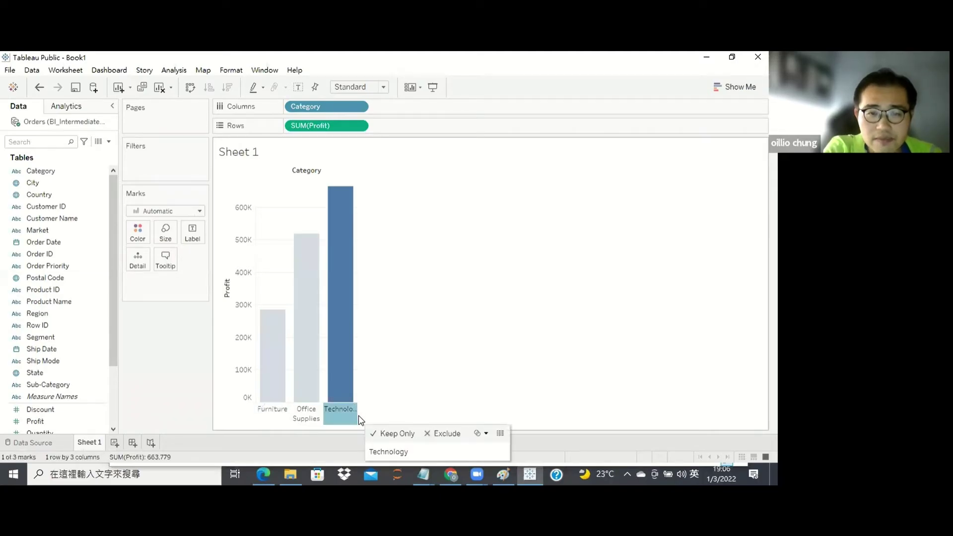
{"action": "left_click_drag", "start_coordinate": [357, 413], "coordinate": [422, 428]}
{"action": "left_click", "coordinate": [523, 336]}
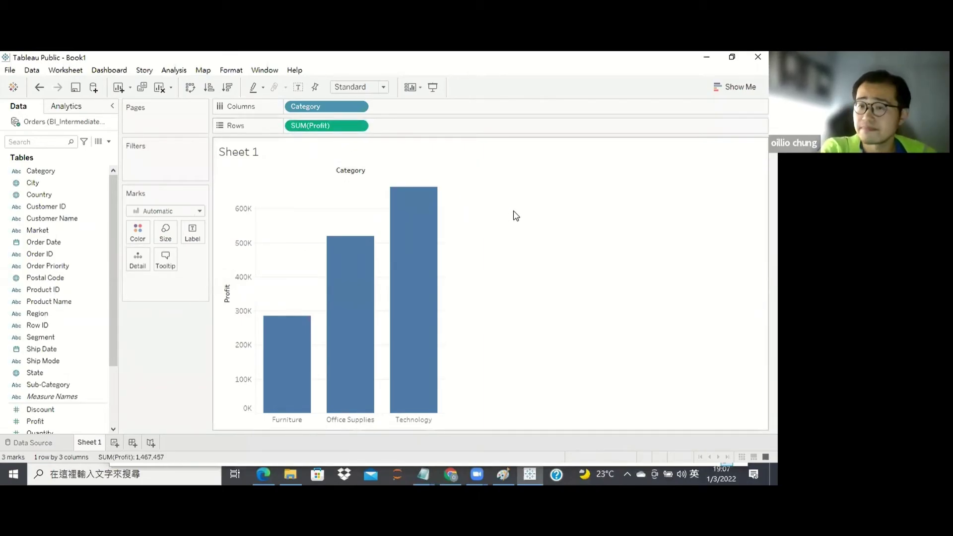
Convert the bar chart to a text table of Profit by Category with Show Me and check the Office Supplies value
{"action": "left_click", "coordinate": [735, 87]}
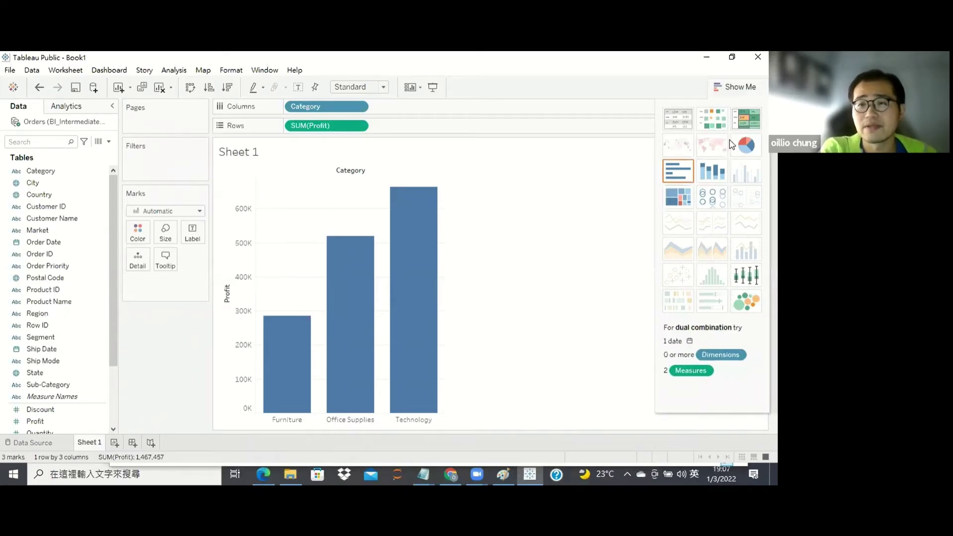
{"action": "left_click", "coordinate": [679, 122]}
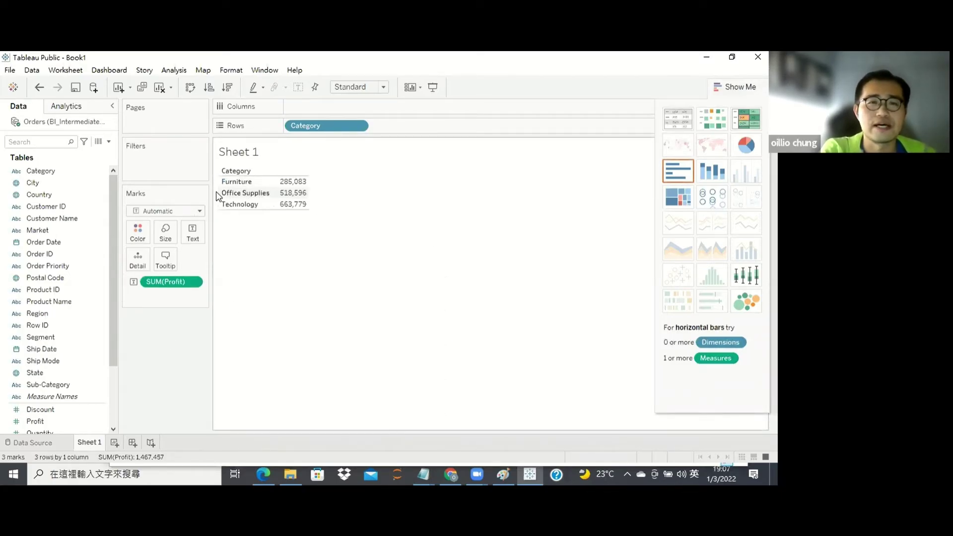
{"action": "mouse_move", "coordinate": [292, 197]}
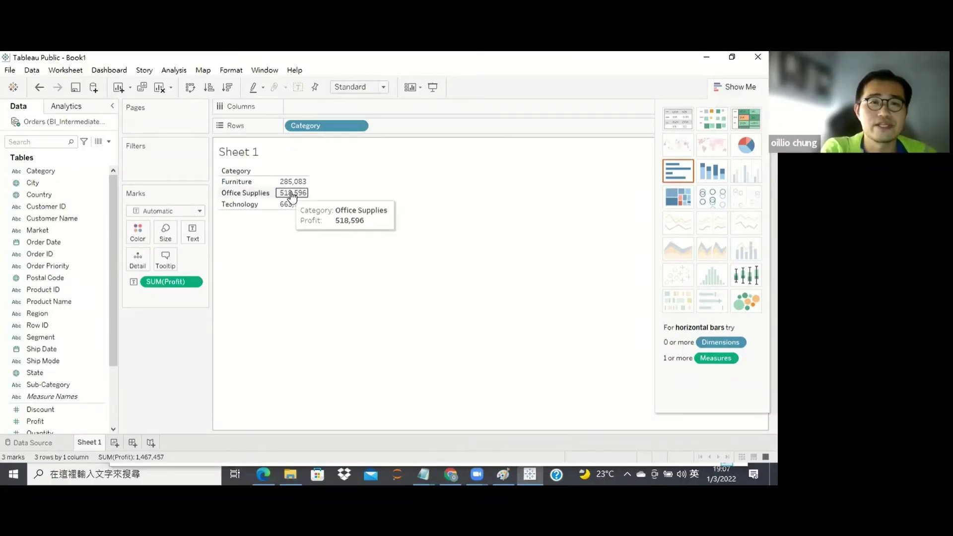